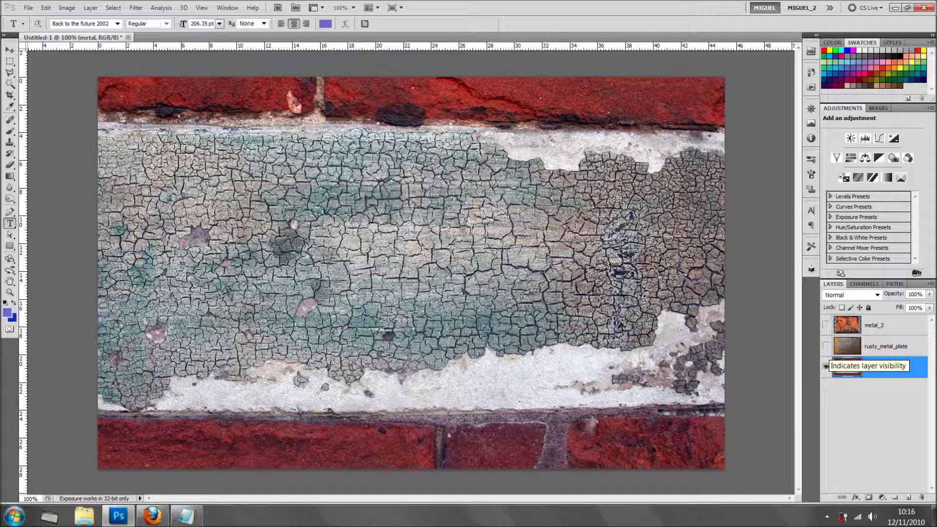
- Preview the metal_2 and rusty_metal_plate texture layers and hide both again so only the metal layer shows
{"action": "left_click", "coordinate": [826, 325]}
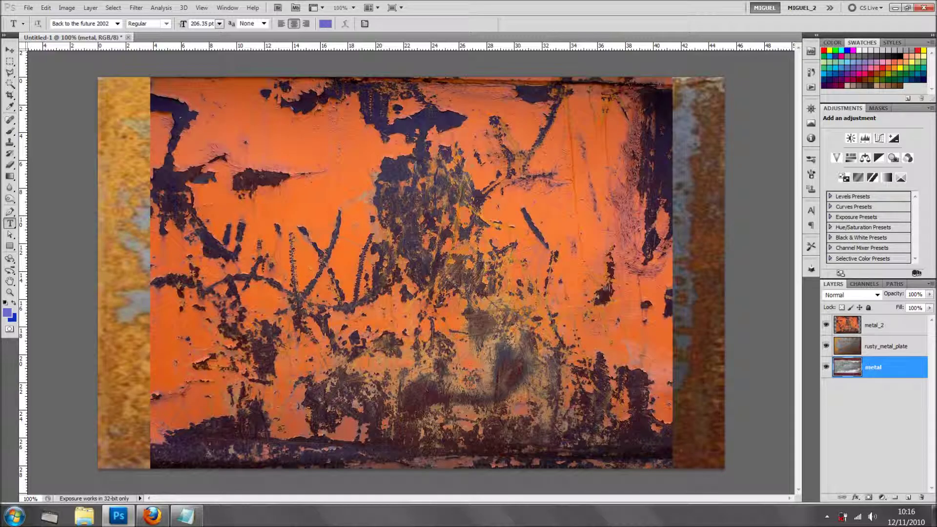
{"action": "left_click", "coordinate": [826, 326]}
{"action": "left_click", "coordinate": [826, 346]}
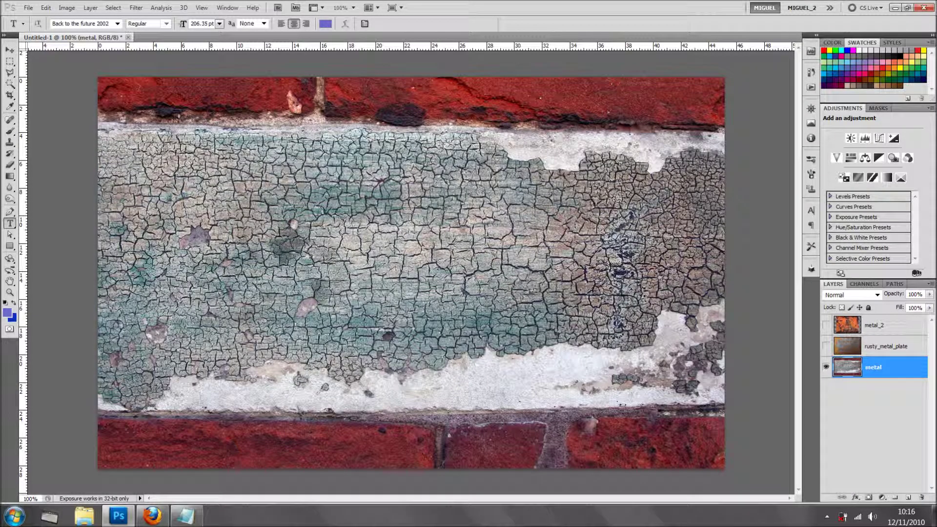
- Add the word "TEXT" as a type layer above the metal layer, near the middle of the canvas
{"action": "left_click", "coordinate": [315, 265]}
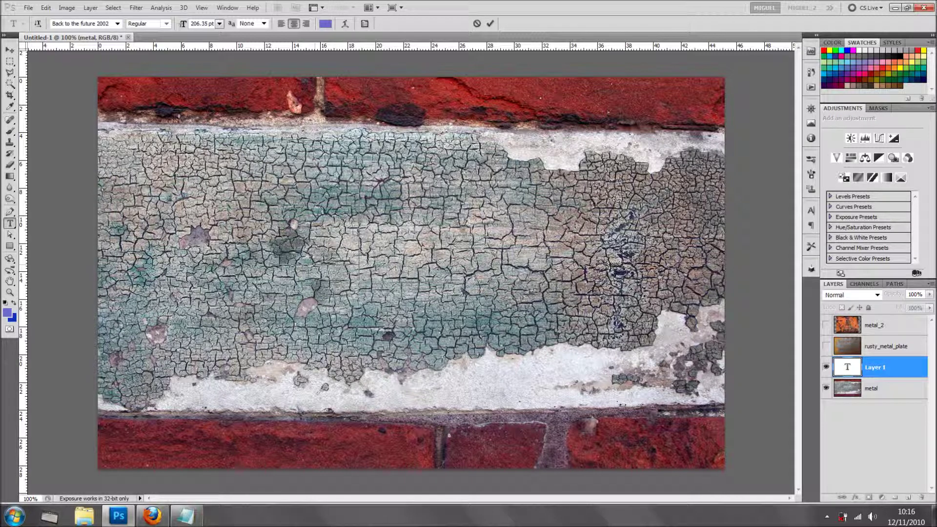
{"action": "type", "text": "TEXT"}
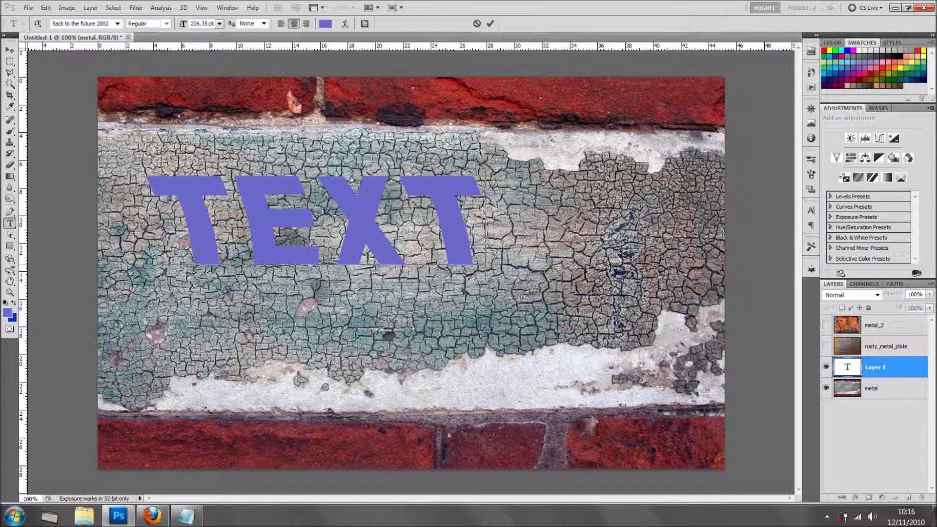
{"action": "key", "text": "ctrl+Return"}
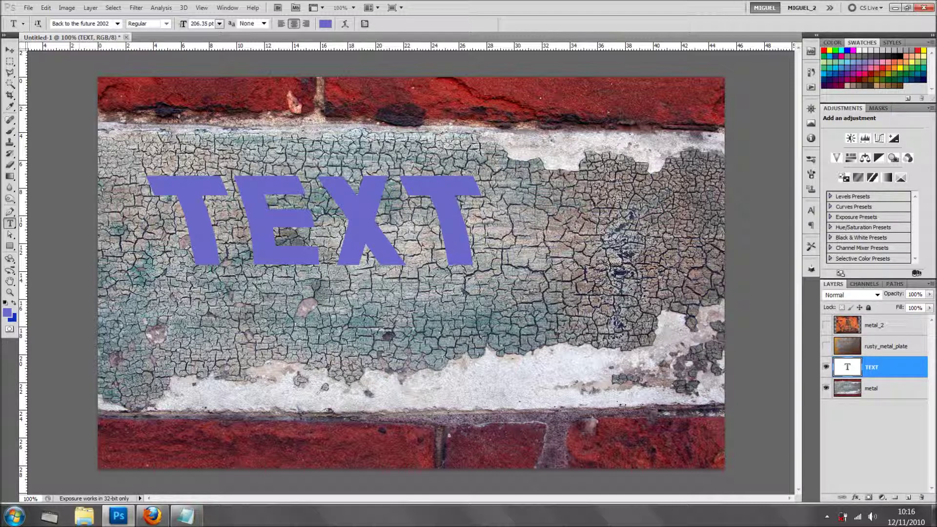
- Centre the TEXT layer vertically and horizontally on the whole canvas, and clear the selection
{"action": "key", "text": "v"}
{"action": "key", "text": "ctrl+a"}
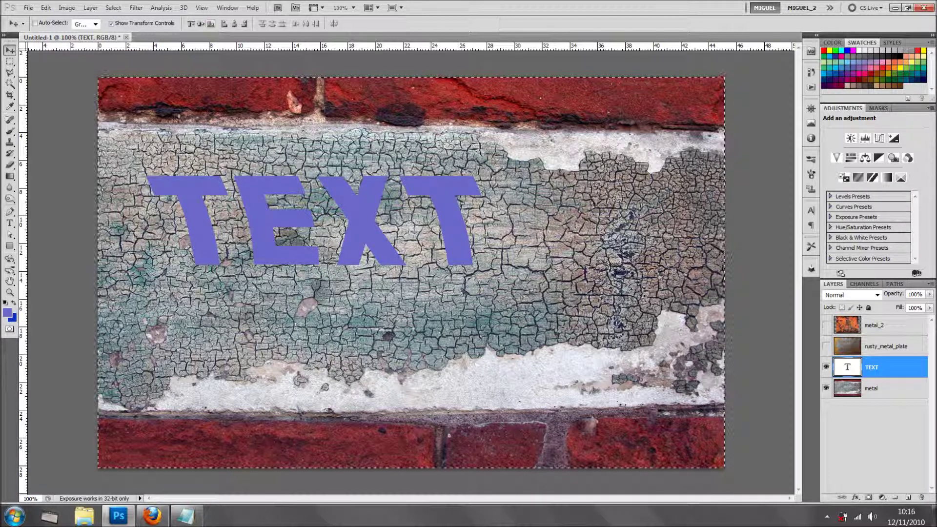
{"action": "left_click", "coordinate": [200, 24]}
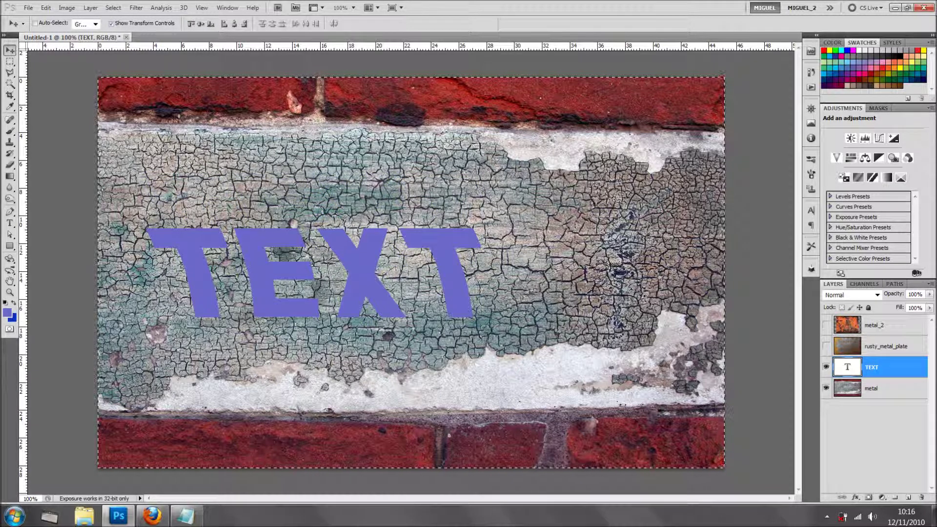
{"action": "left_click", "coordinate": [234, 24]}
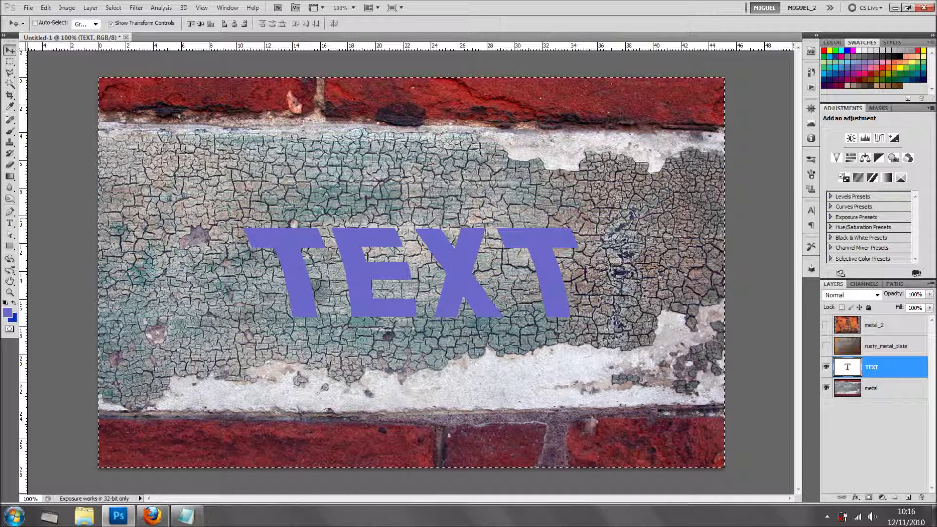
{"action": "key", "text": "ctrl+d"}
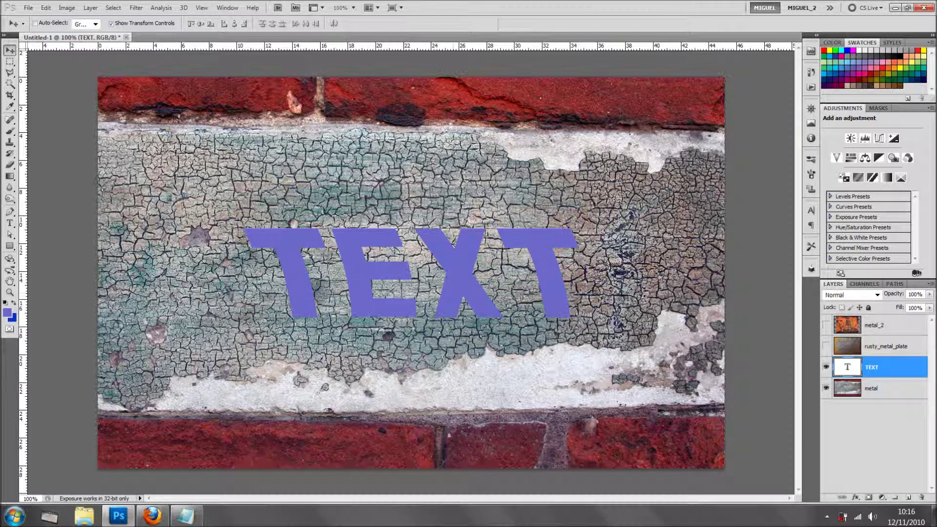
- Try the text slightly lower and undo the move, and briefly preview the rusty_metal_plate layer before hiding it again
{"action": "left_click_drag", "start_coordinate": [453, 293], "coordinate": [462, 320]}
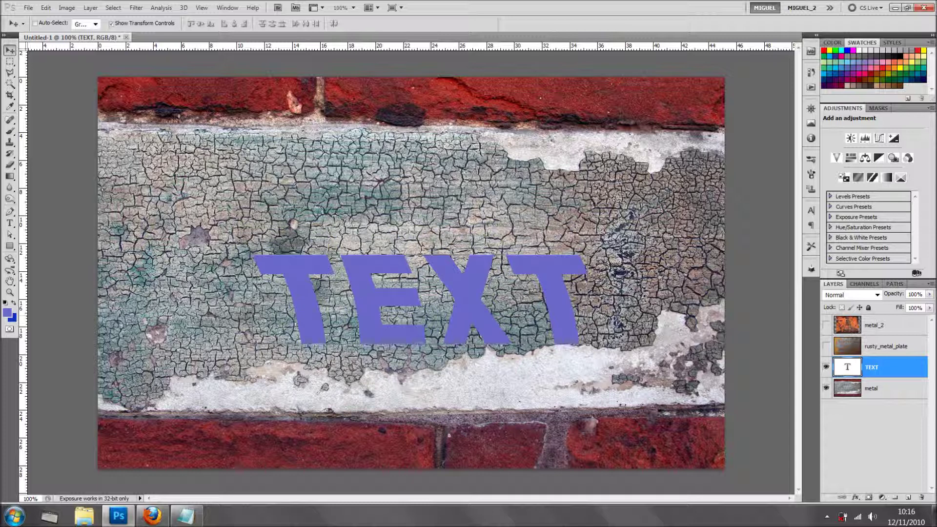
{"action": "key", "text": "ctrl+z"}
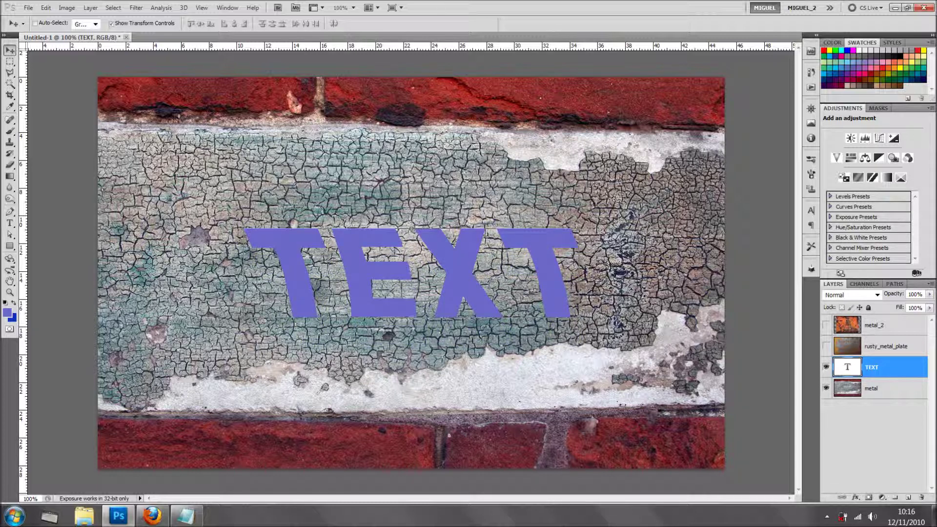
{"action": "left_click", "coordinate": [826, 346]}
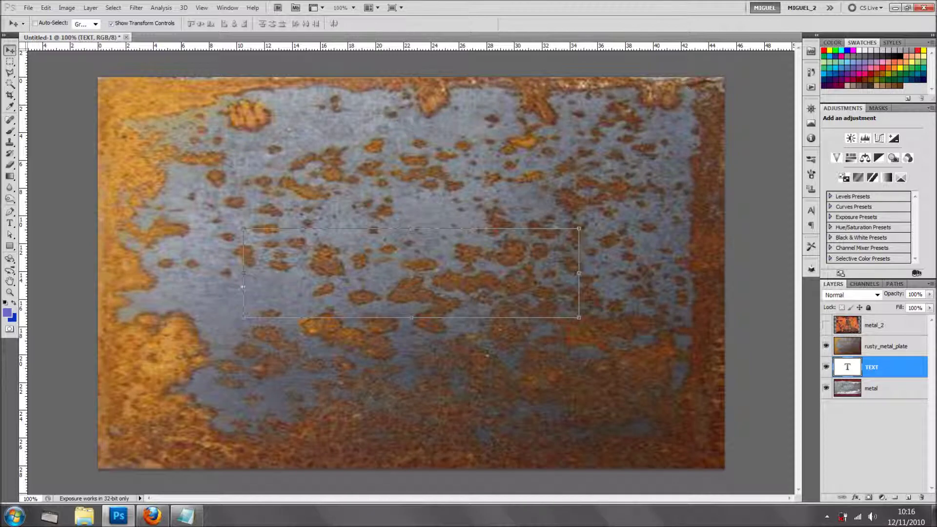
{"action": "left_click", "coordinate": [826, 346]}
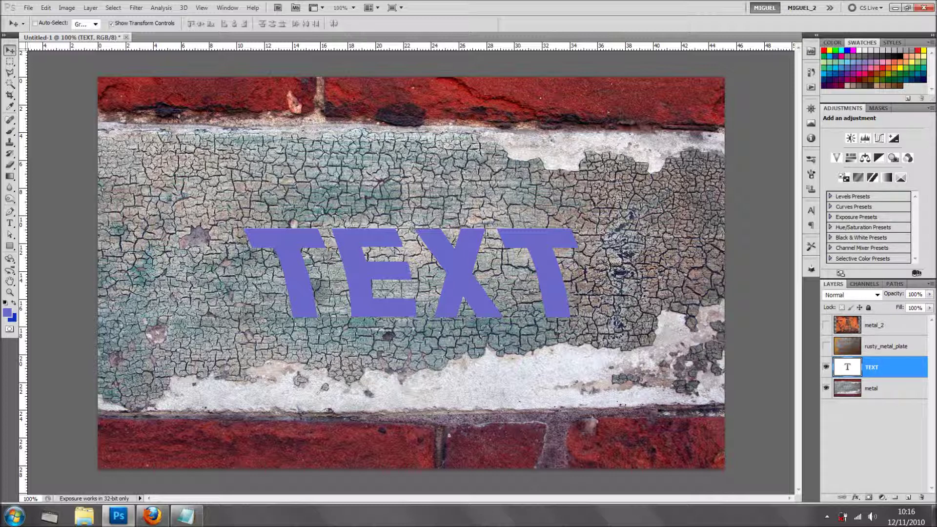
- Load the TEXT layer's outline as a selection, hide that layer, and add a layer mask from it to the shown rusty_metal_plate layer
{"action": "left_click", "coordinate": [847, 367], "text": "ctrl"}
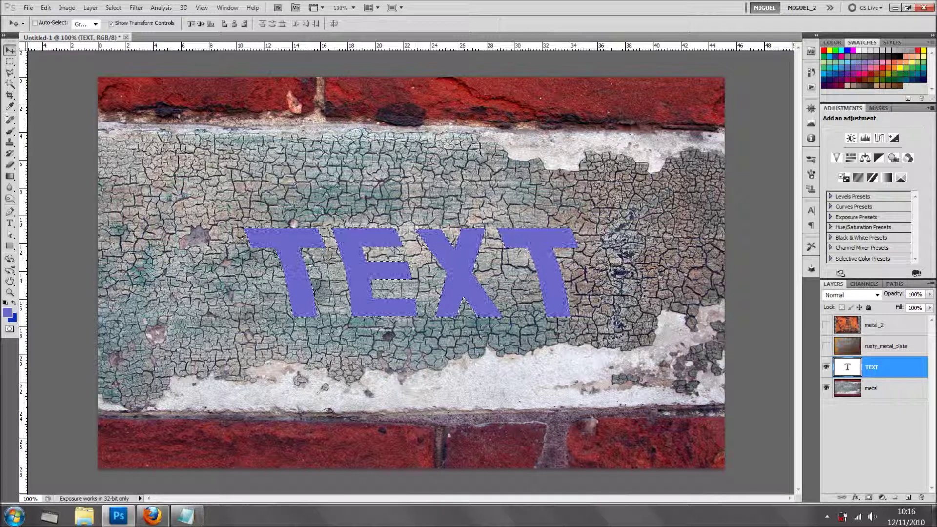
{"action": "left_click", "coordinate": [826, 367]}
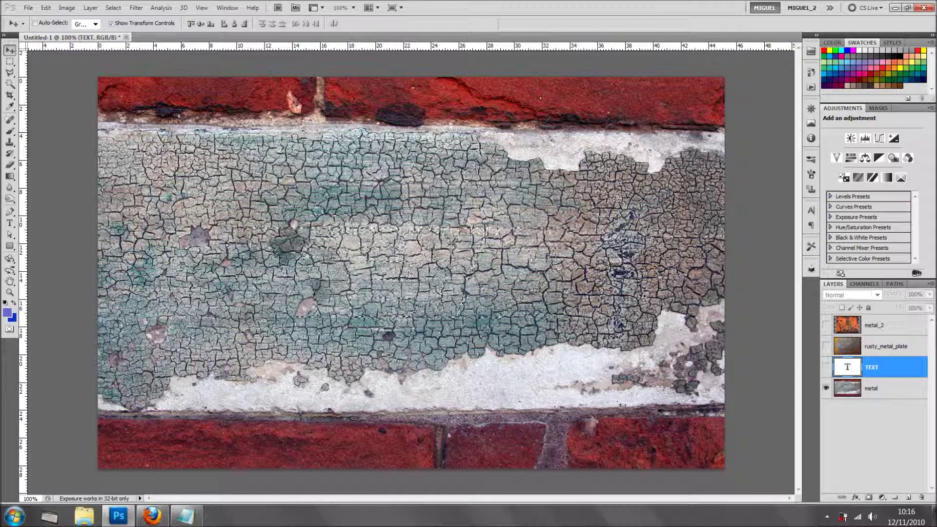
{"action": "left_click", "coordinate": [826, 346]}
{"action": "left_click", "coordinate": [886, 347]}
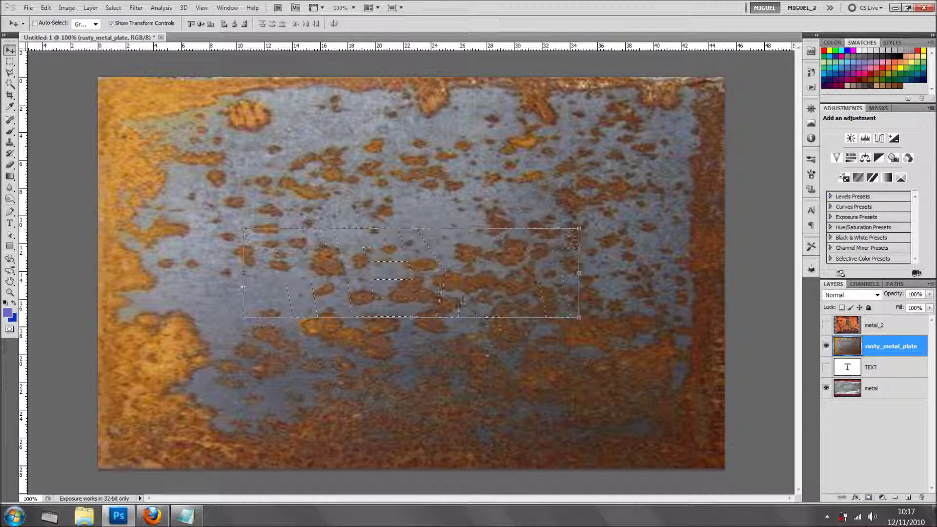
{"action": "left_click", "coordinate": [869, 497]}
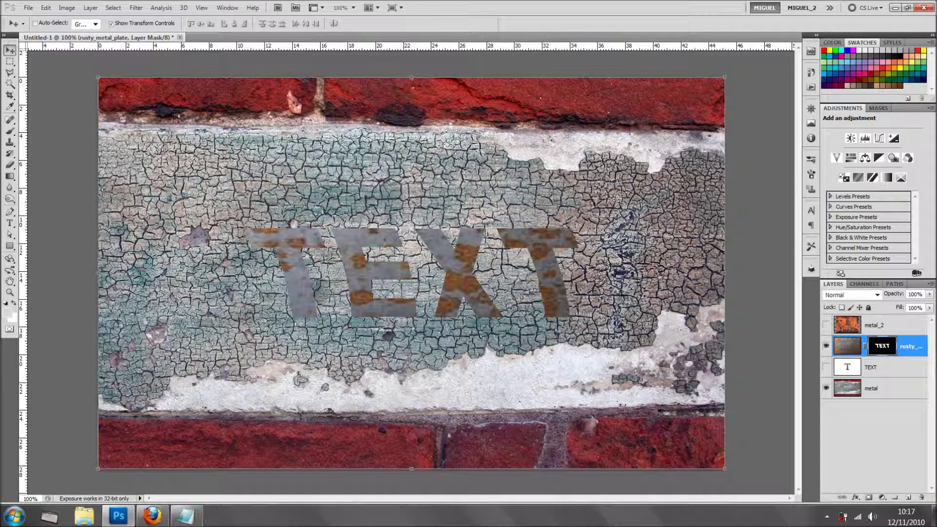
- Undo the mask on the rusty_metal_plate layer and add it again from the text-shaped selection
{"action": "key", "text": "ctrl+z"}
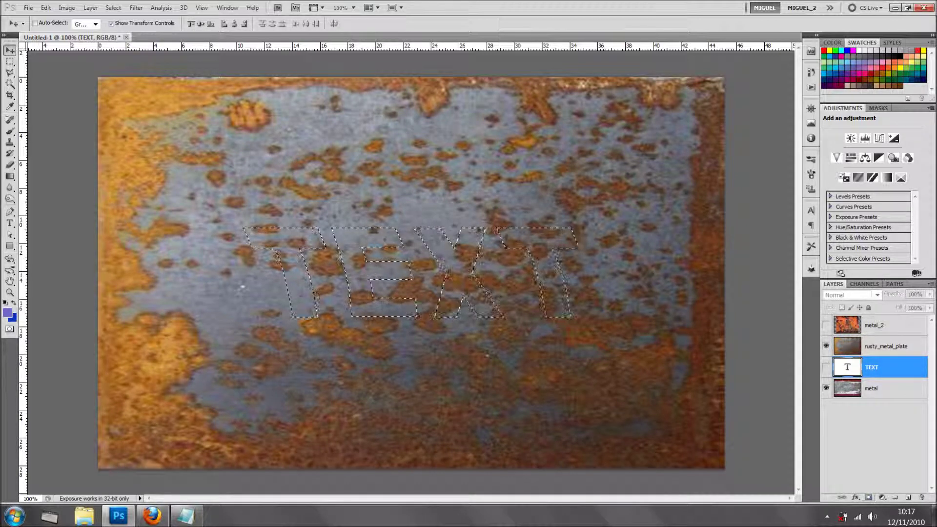
{"action": "left_click", "coordinate": [886, 346]}
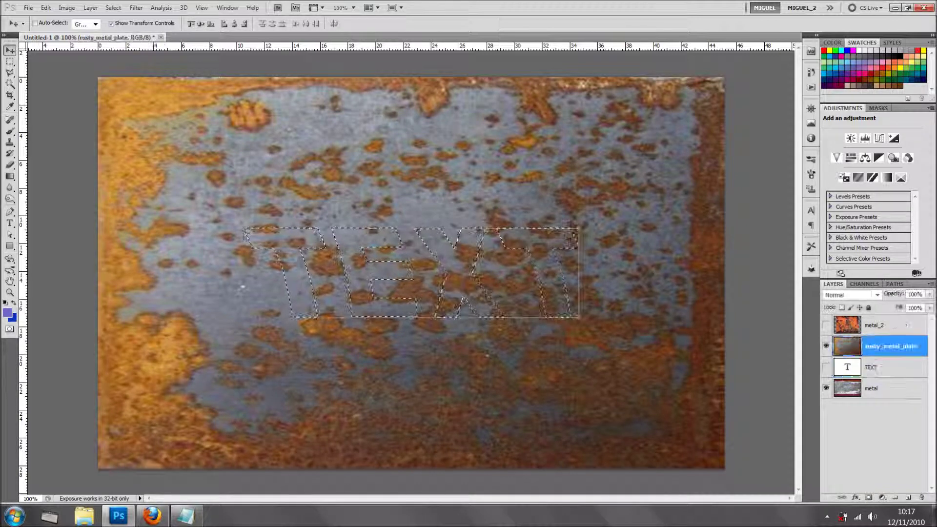
{"action": "left_click", "coordinate": [869, 497]}
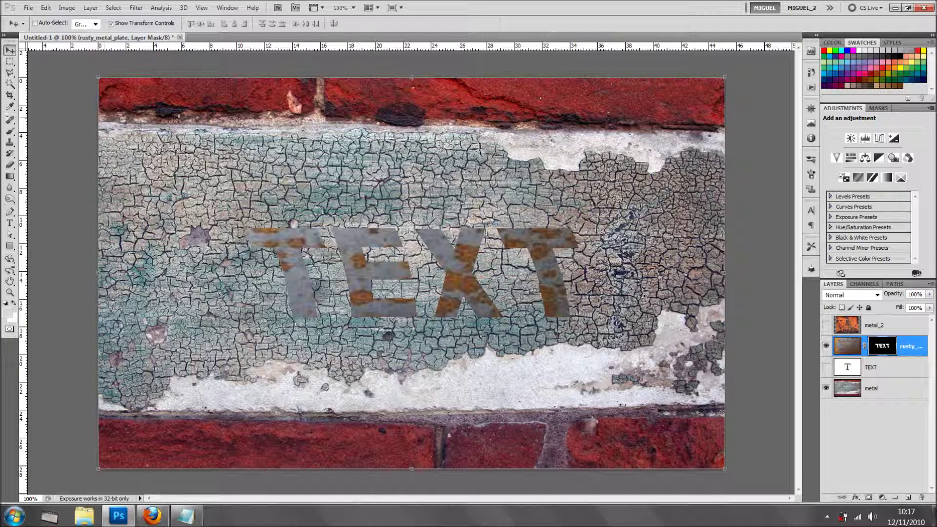
- Target the rusty_metal_plate layer's image and move the masked metal lettering slightly down on the canvas
{"action": "left_click", "coordinate": [848, 345]}
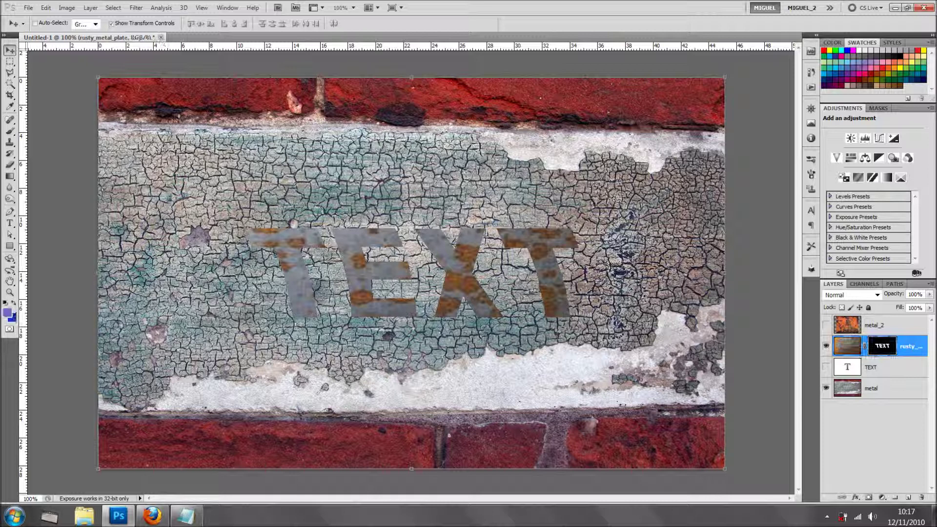
{"action": "left_click_drag", "start_coordinate": [430, 258], "coordinate": [445, 286]}
{"action": "left_click_drag", "start_coordinate": [507, 267], "coordinate": [515, 267]}
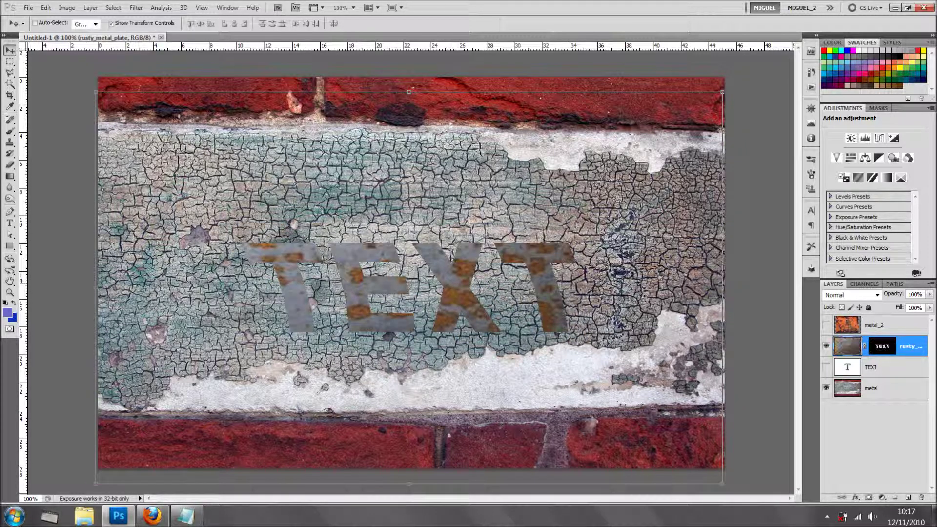
- Target the rusty_metal_plate layer's mask and activate the Smudge tool
{"action": "left_click", "coordinate": [881, 345]}
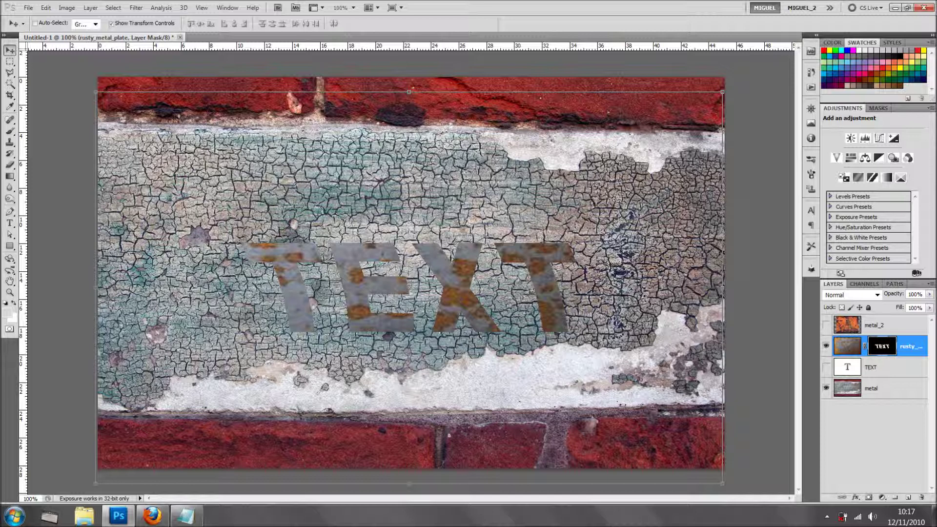
{"action": "left_click", "coordinate": [10, 199]}
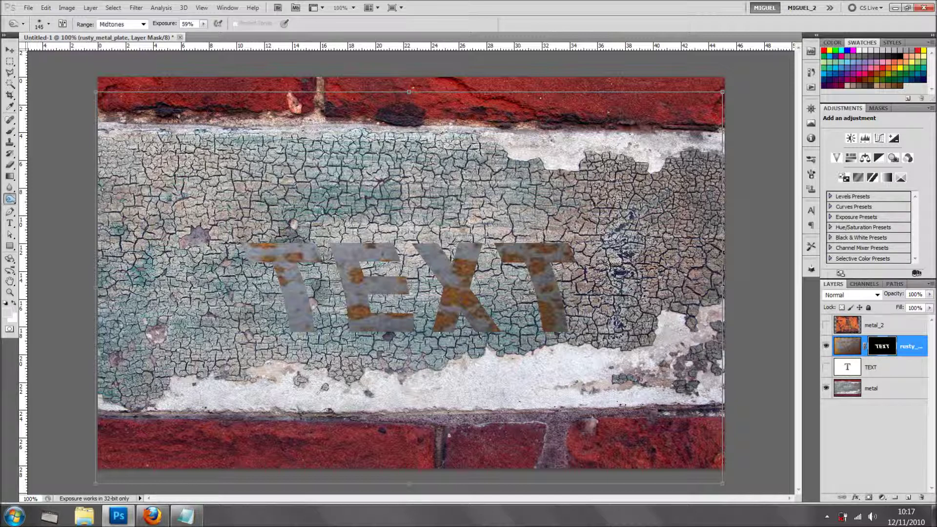
{"action": "left_click", "coordinate": [10, 187]}
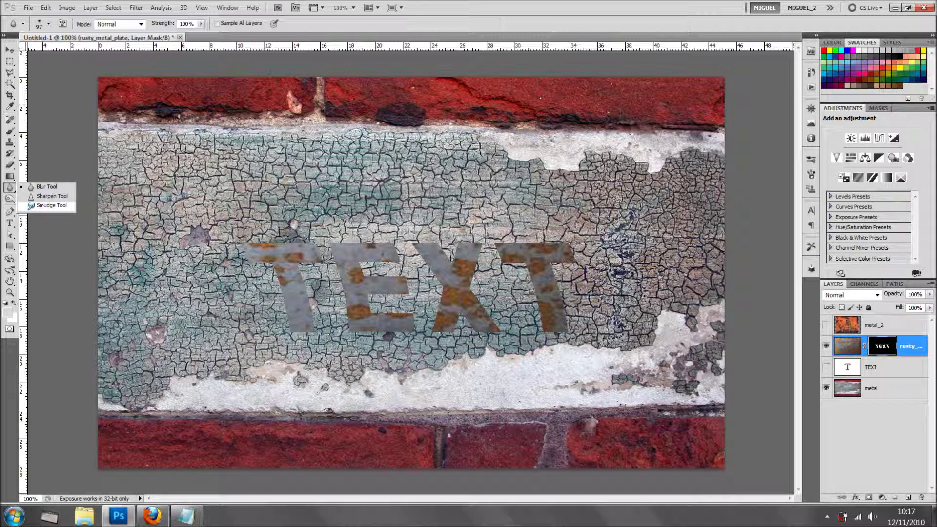
{"action": "left_click", "coordinate": [49, 205]}
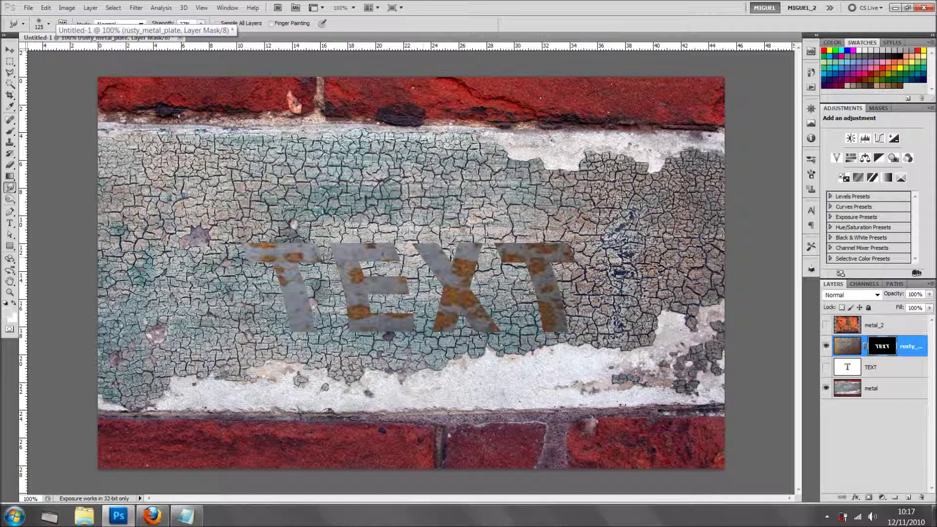
- Hide the rusty_metal_plate and metal layers, and show and select the metal_2 layer on its own
{"action": "left_click", "coordinate": [826, 346]}
{"action": "left_click", "coordinate": [826, 389]}
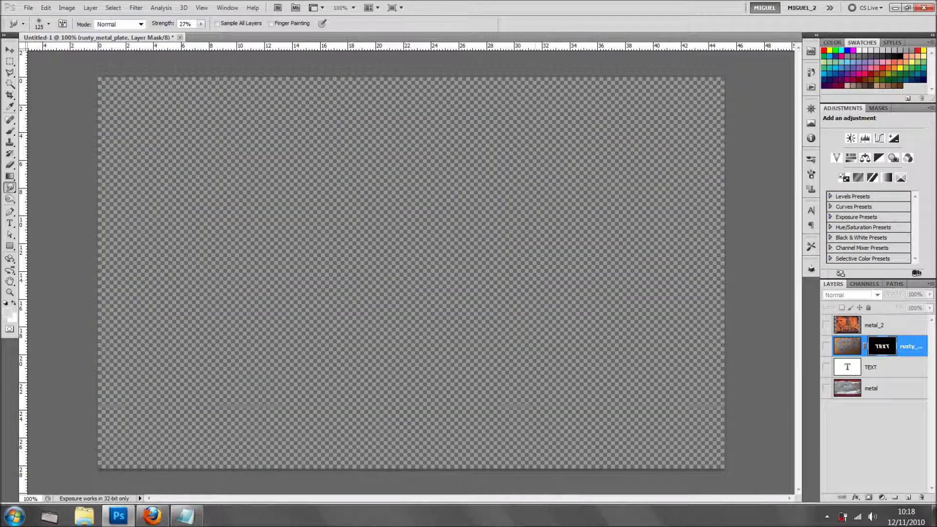
{"action": "left_click", "coordinate": [826, 324]}
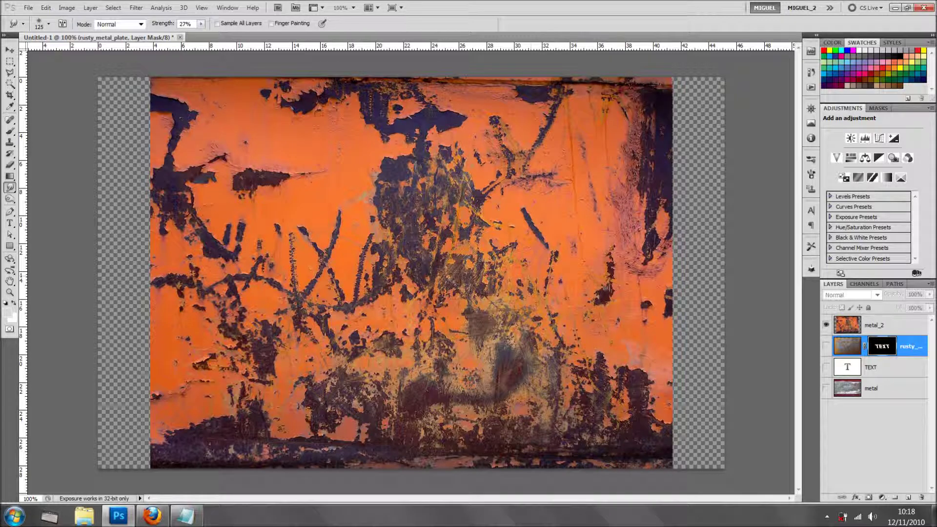
{"action": "left_click", "coordinate": [877, 325]}
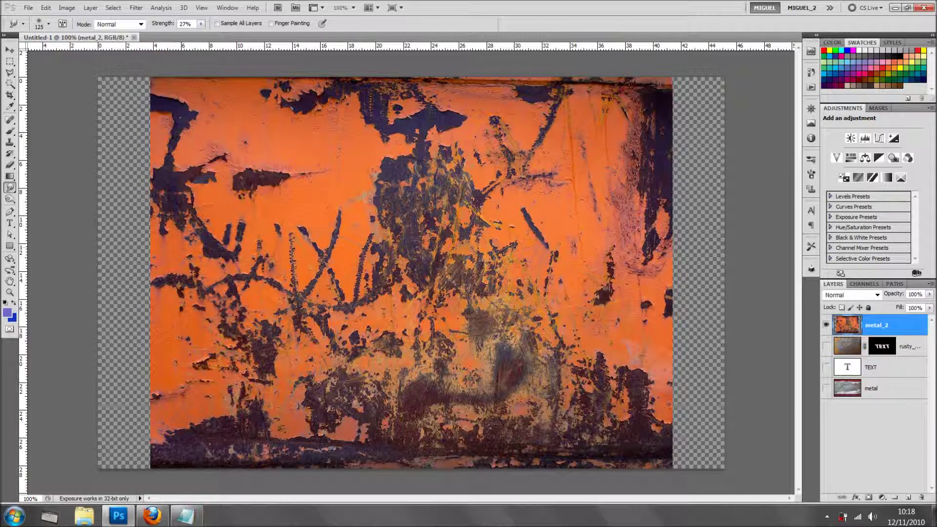
- Smudge the dark patches and scratches across the centre, left side and upper area of the orange metal_2 texture
{"action": "mouse_move", "coordinate": [266, 181]}
{"action": "left_mouse_down"}
{"action": "mouse_move", "coordinate": [381, 205]}
{"action": "mouse_move", "coordinate": [237, 234]}
{"action": "mouse_move", "coordinate": [423, 297]}
{"action": "left_mouse_up"}
{"action": "mouse_move", "coordinate": [542, 186]}
{"action": "left_mouse_down"}
{"action": "mouse_move", "coordinate": [527, 220]}
{"action": "mouse_move", "coordinate": [466, 249]}
{"action": "mouse_move", "coordinate": [446, 282]}
{"action": "left_mouse_up"}
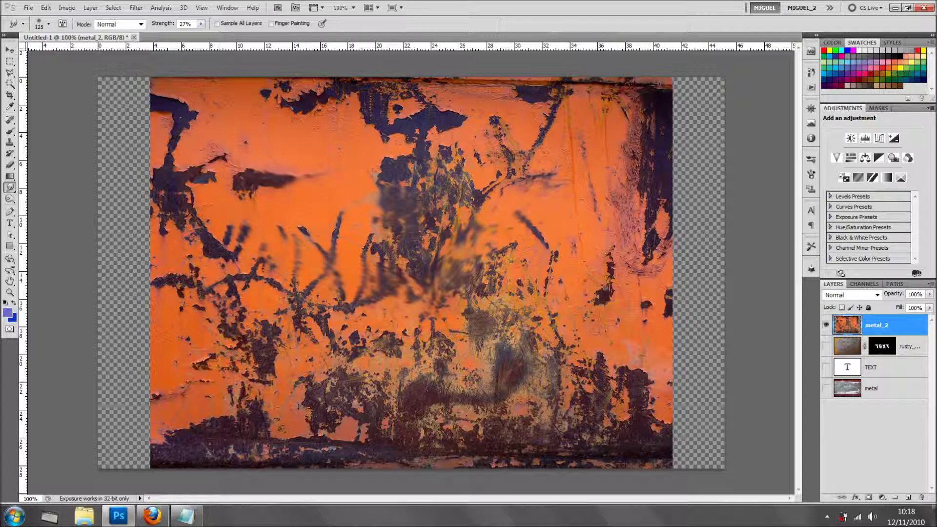
{"action": "left_click_drag", "start_coordinate": [176, 119], "coordinate": [216, 127]}
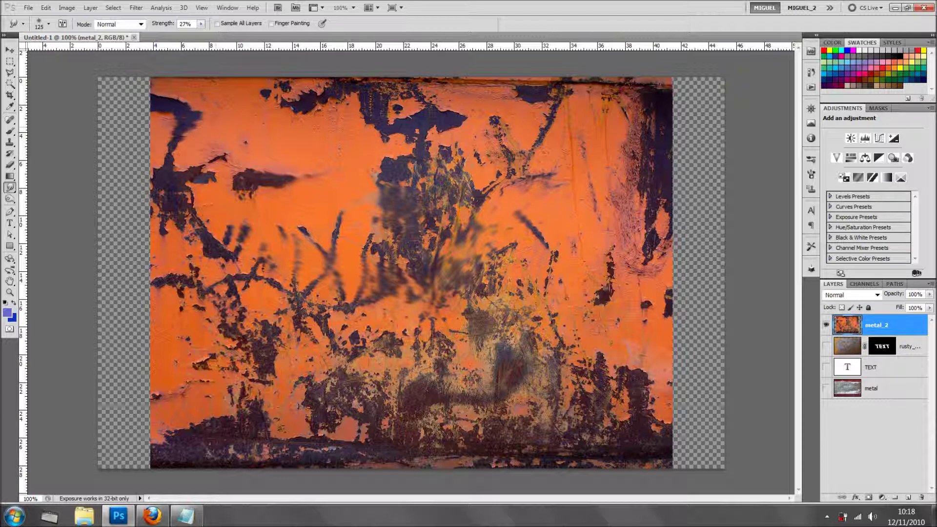
{"action": "mouse_move", "coordinate": [171, 157]}
{"action": "left_mouse_down"}
{"action": "mouse_move", "coordinate": [181, 161]}
{"action": "mouse_move", "coordinate": [177, 181]}
{"action": "mouse_move", "coordinate": [187, 205]}
{"action": "left_mouse_up"}
{"action": "left_click_drag", "start_coordinate": [250, 181], "coordinate": [229, 176]}
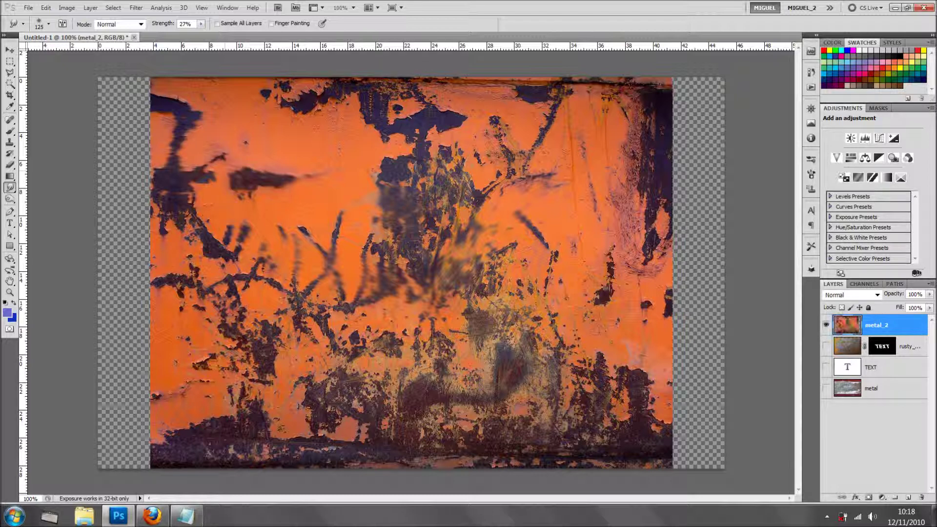
{"action": "mouse_move", "coordinate": [188, 208]}
{"action": "left_mouse_down"}
{"action": "mouse_move", "coordinate": [191, 229]}
{"action": "mouse_move", "coordinate": [227, 252]}
{"action": "left_mouse_up"}
{"action": "mouse_move", "coordinate": [190, 287]}
{"action": "left_mouse_down"}
{"action": "mouse_move", "coordinate": [205, 257]}
{"action": "mouse_move", "coordinate": [228, 319]}
{"action": "mouse_move", "coordinate": [252, 341]}
{"action": "mouse_move", "coordinate": [249, 326]}
{"action": "left_mouse_up"}
{"action": "mouse_move", "coordinate": [305, 105]}
{"action": "left_mouse_down"}
{"action": "mouse_move", "coordinate": [325, 93]}
{"action": "mouse_move", "coordinate": [313, 92]}
{"action": "left_mouse_up"}
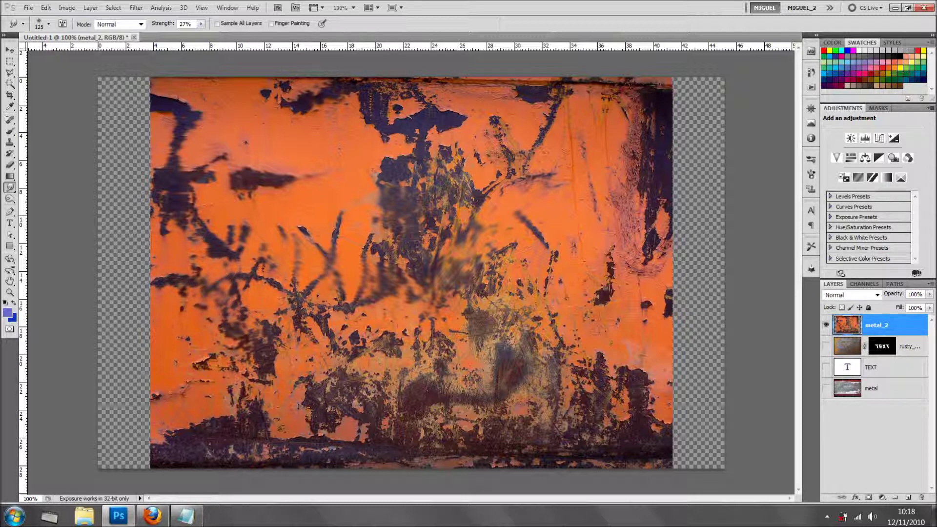
- Hide metal_2, show the rusty_metal_plate and metal layers again, and target the rusty_metal_plate layer's mask
{"action": "left_click", "coordinate": [827, 325]}
{"action": "left_click", "coordinate": [826, 346]}
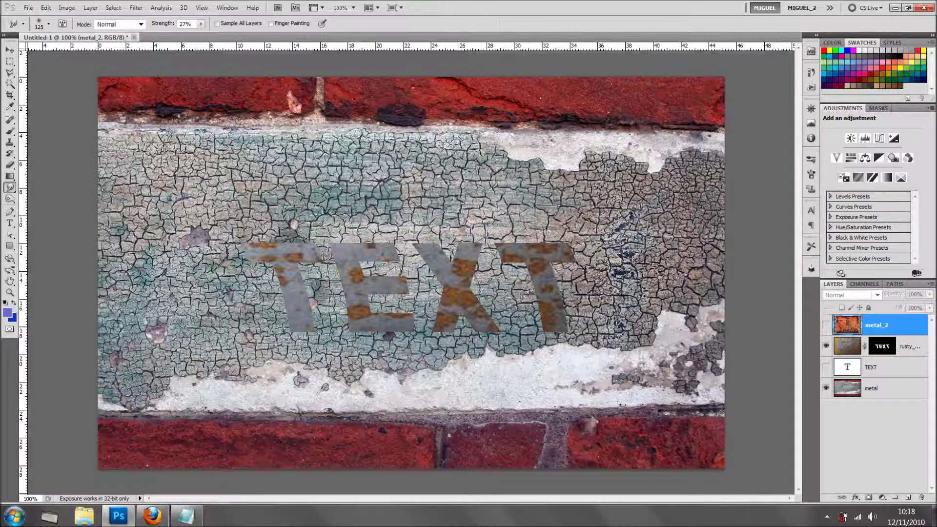
{"action": "left_click", "coordinate": [826, 388]}
{"action": "left_click", "coordinate": [882, 346]}
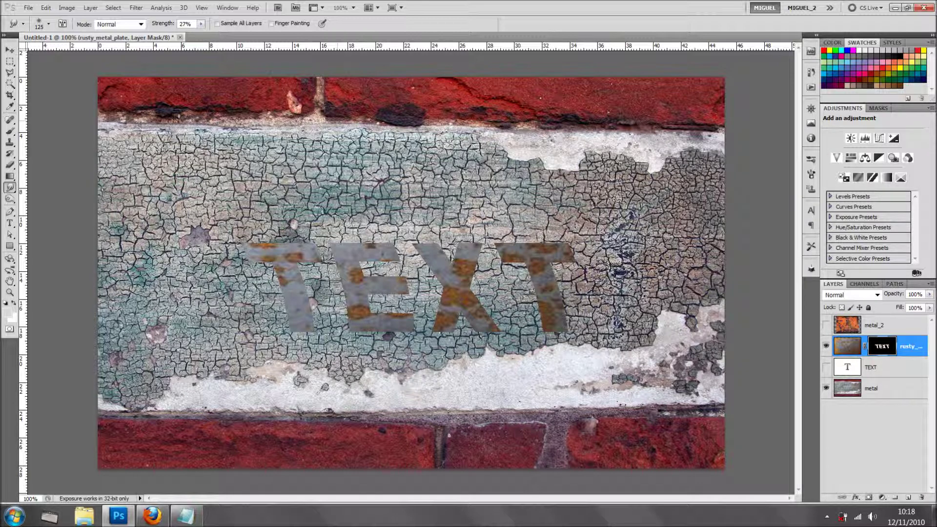
- Set the Smudge brush's spacing to 17% in the brush tip settings
{"action": "left_click", "coordinate": [63, 24]}
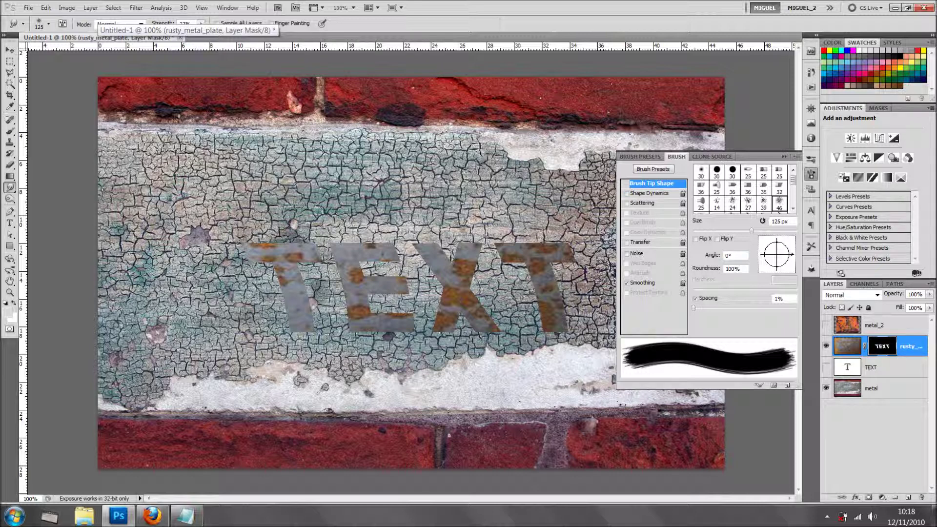
{"action": "left_click_drag", "start_coordinate": [694, 308], "coordinate": [695, 309]}
{"action": "double_click", "coordinate": [776, 299]}
{"action": "type", "text": "17"}
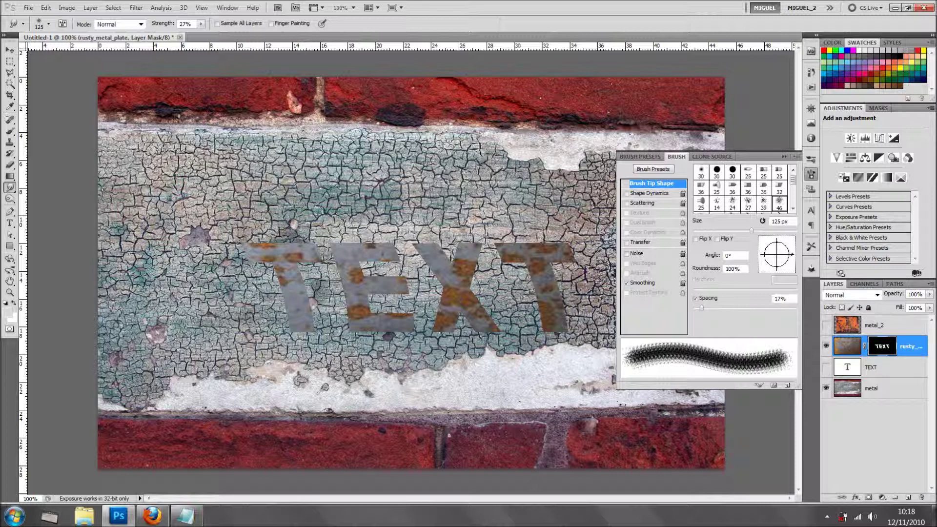
{"action": "left_click", "coordinate": [784, 156]}
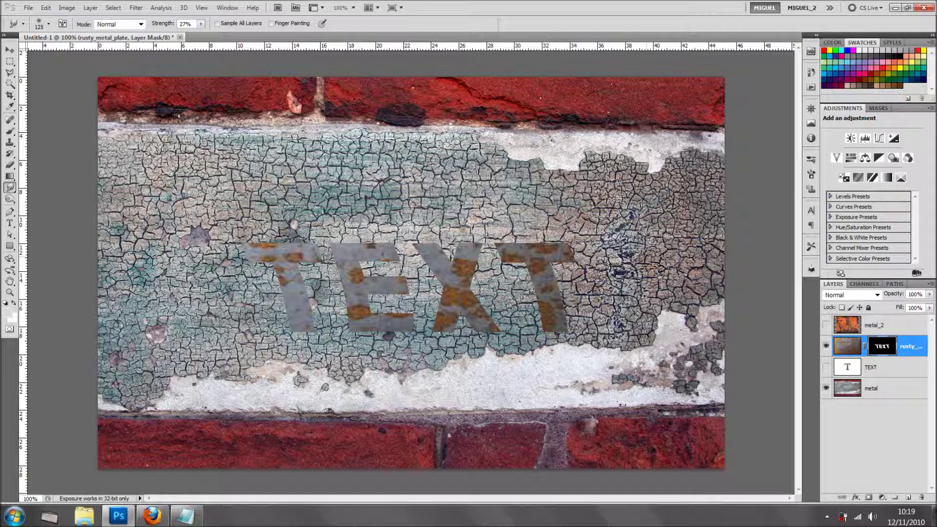
- Smudge the masked TEXT letters horizontally across their upper, middle and lower parts to roughen the vertical edges
{"action": "left_click_drag", "start_coordinate": [405, 252], "coordinate": [483, 254]}
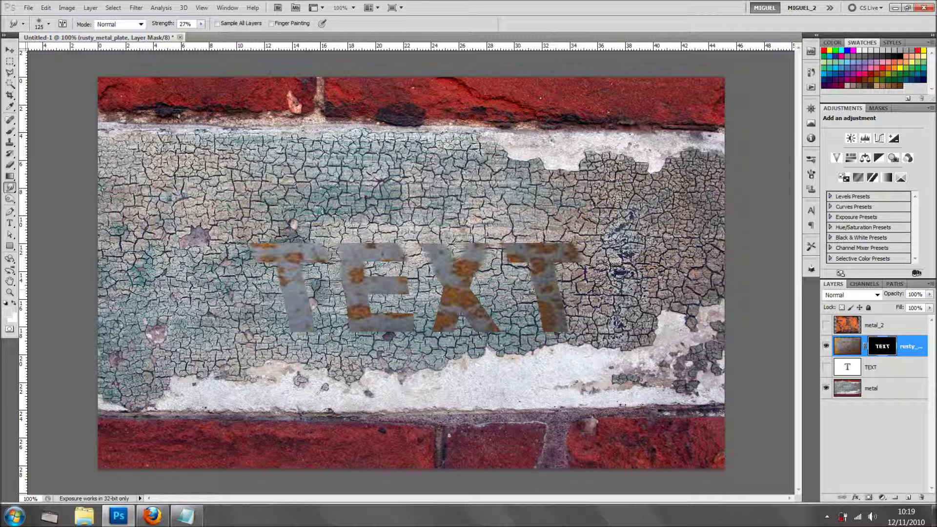
{"action": "left_click_drag", "start_coordinate": [279, 288], "coordinate": [562, 291]}
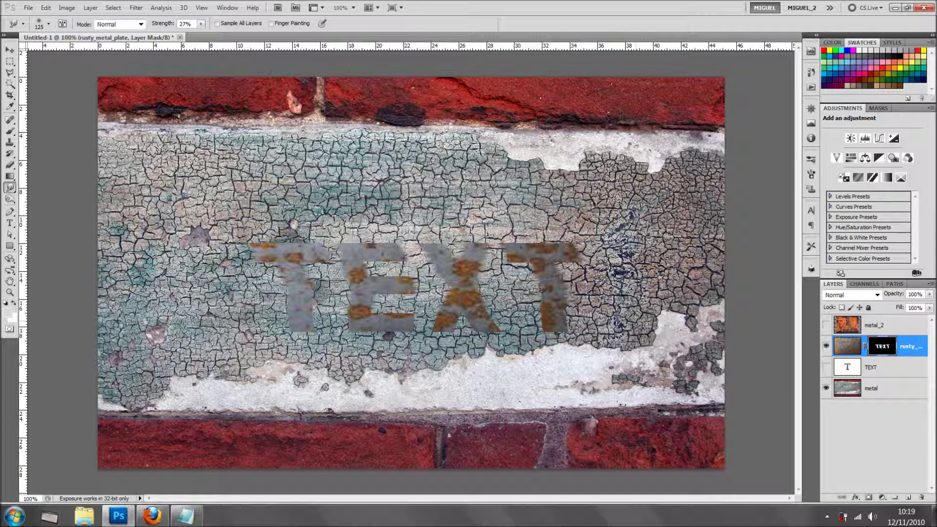
{"action": "left_click_drag", "start_coordinate": [288, 320], "coordinate": [576, 320]}
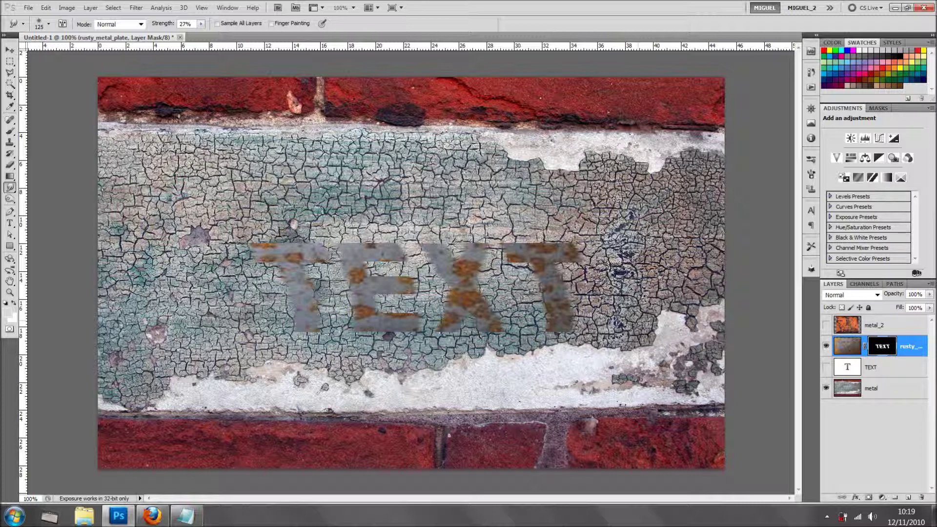
- Display the rusty_metal_plate layer mask on its own and smudge the upper edges of the first T, E and X
{"action": "left_click", "coordinate": [883, 346], "text": "alt"}
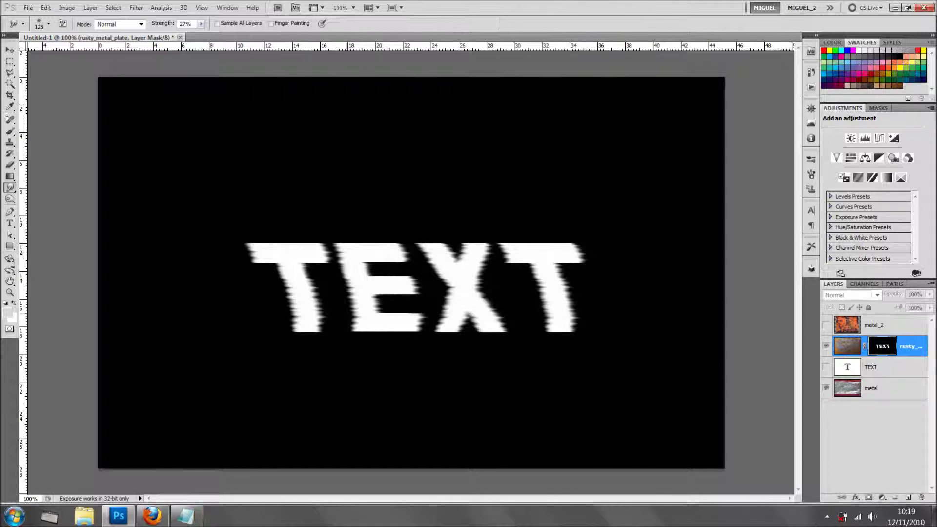
{"action": "mouse_move", "coordinate": [240, 249]}
{"action": "left_mouse_down"}
{"action": "mouse_move", "coordinate": [296, 237]}
{"action": "mouse_move", "coordinate": [257, 237]}
{"action": "left_mouse_up"}
{"action": "mouse_move", "coordinate": [361, 258]}
{"action": "left_mouse_down"}
{"action": "mouse_move", "coordinate": [362, 239]}
{"action": "mouse_move", "coordinate": [477, 240]}
{"action": "left_mouse_up"}
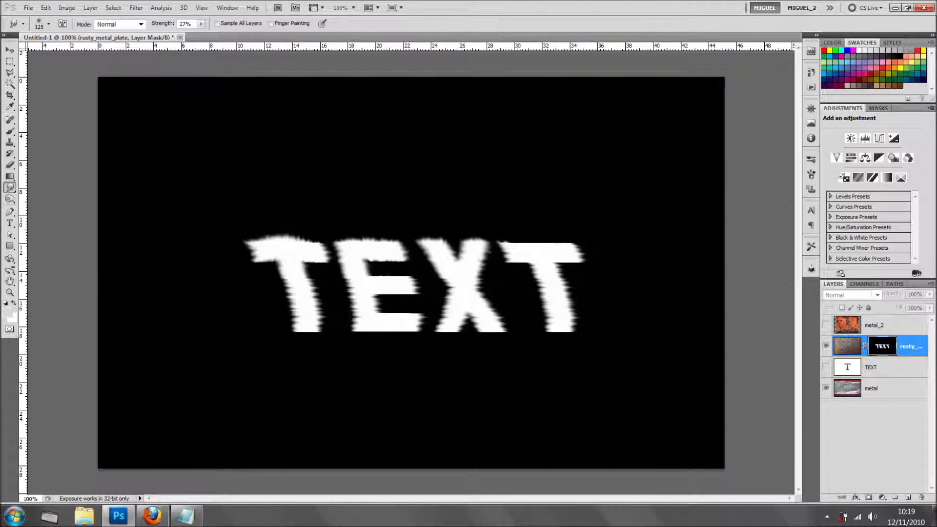
- Switch the Smudge tool to the rough 36 px brush tip at 85 px, and smudge the last T's upper edge
{"action": "left_click", "coordinate": [49, 23]}
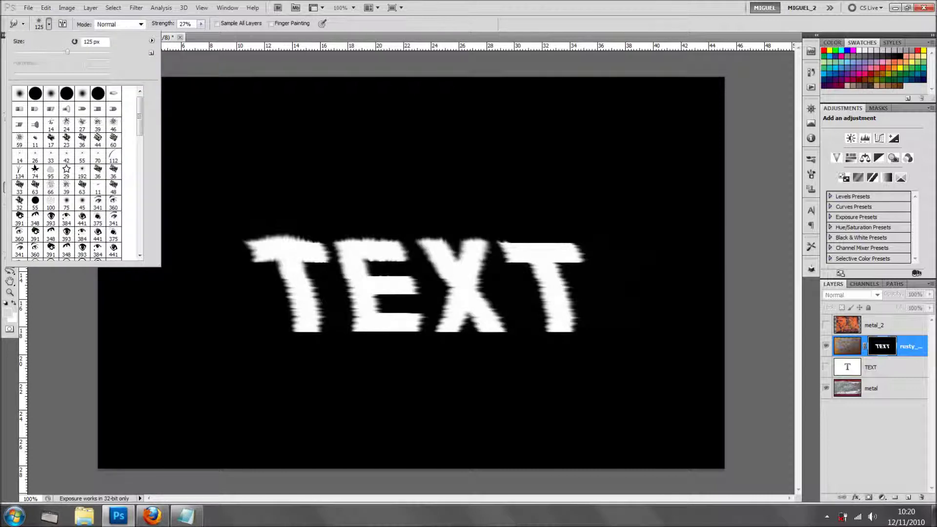
{"action": "left_click", "coordinate": [113, 171]}
{"action": "left_click_drag", "start_coordinate": [510, 244], "coordinate": [537, 237]}
{"action": "right_click", "coordinate": [570, 236]}
{"action": "left_click_drag", "start_coordinate": [595, 256], "coordinate": [608, 255]}
{"action": "key", "text": "Return"}
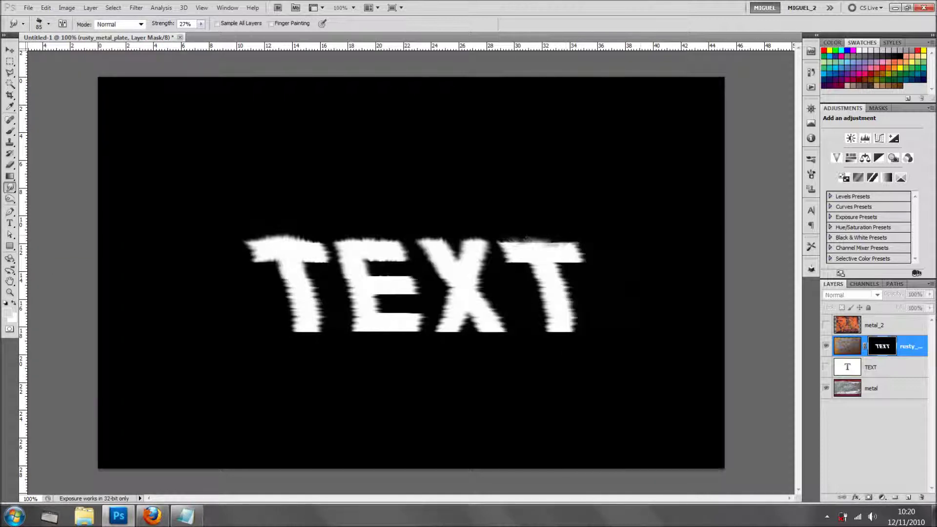
- Smudge the mask around the last T's crossbar, pull the letters' bottoms downward, and roughen the first T's left side
{"action": "left_click_drag", "start_coordinate": [542, 246], "coordinate": [586, 244]}
{"action": "left_click_drag", "start_coordinate": [507, 264], "coordinate": [537, 225]}
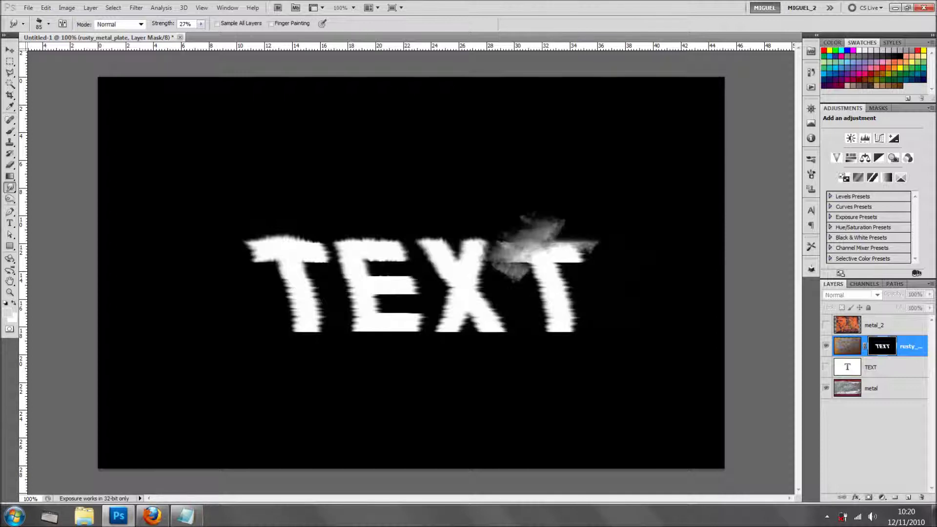
{"action": "left_click_drag", "start_coordinate": [561, 308], "coordinate": [559, 342]}
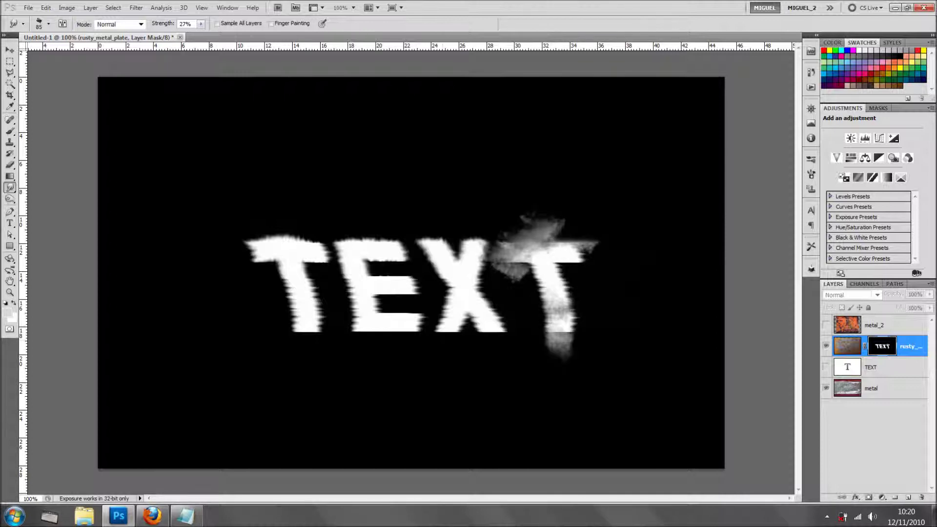
{"action": "left_click_drag", "start_coordinate": [447, 317], "coordinate": [447, 374]}
{"action": "left_click_drag", "start_coordinate": [364, 312], "coordinate": [366, 373]}
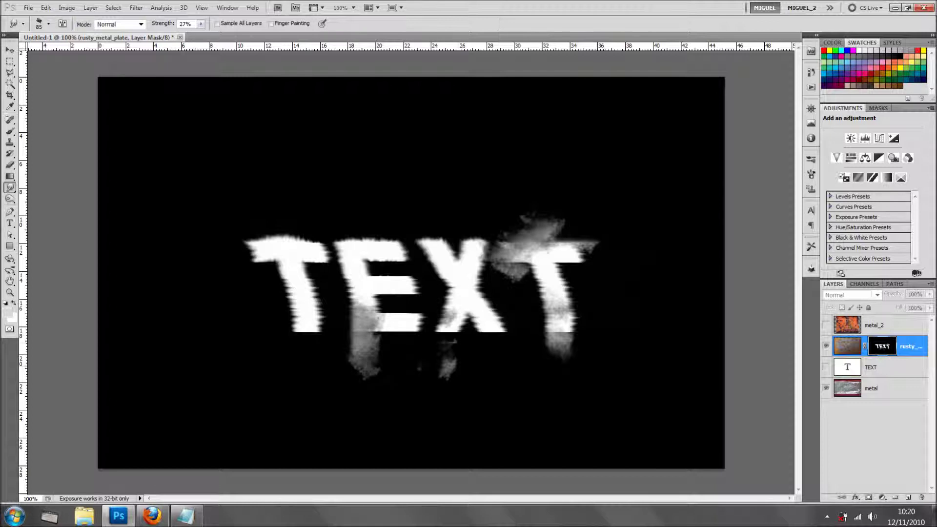
{"action": "left_click_drag", "start_coordinate": [301, 315], "coordinate": [297, 354]}
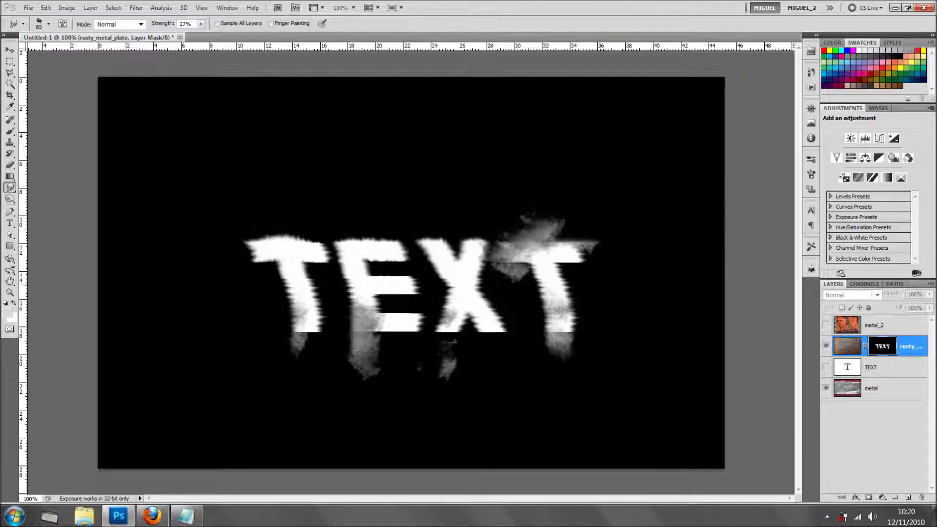
{"action": "left_click_drag", "start_coordinate": [255, 249], "coordinate": [288, 302]}
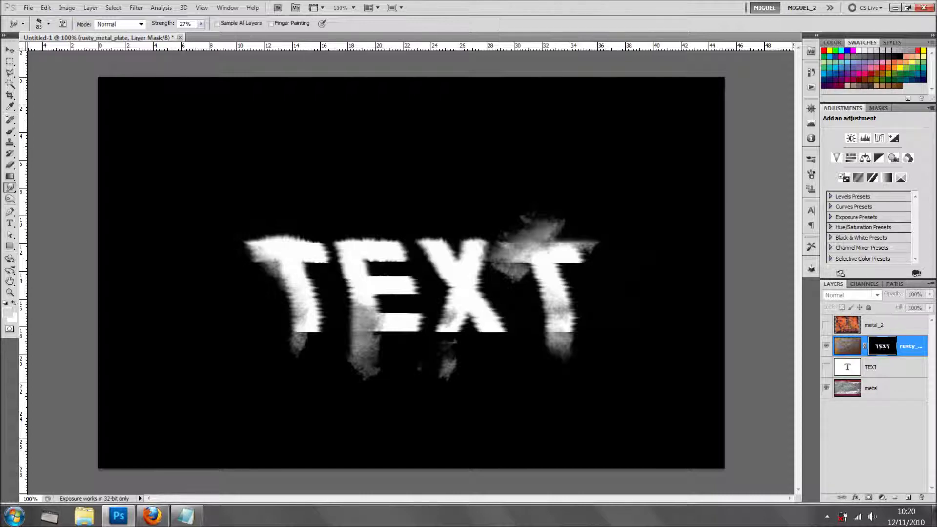
- Return to the normal layer view and add a Drop Shadow to rusty_metal_plate with 13 px distance and Use Global Light off
{"action": "left_click", "coordinate": [847, 346]}
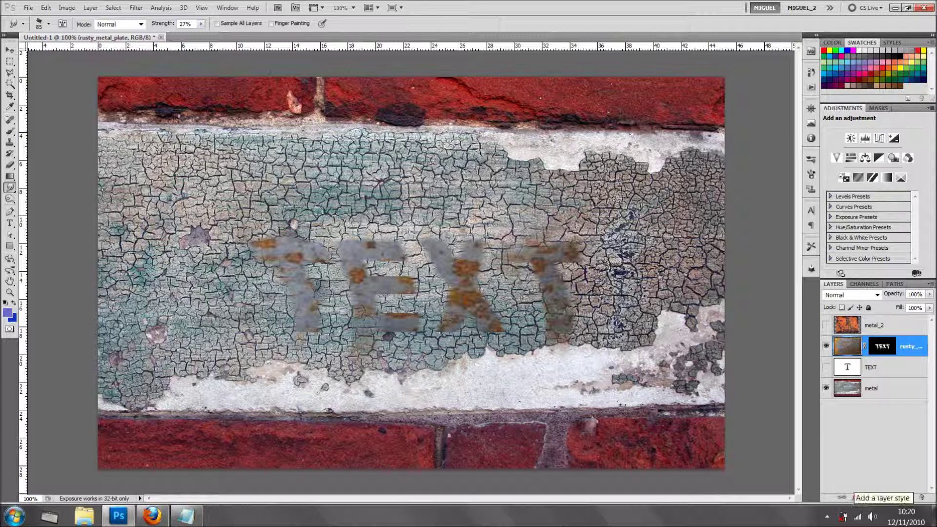
{"action": "left_click", "coordinate": [882, 347]}
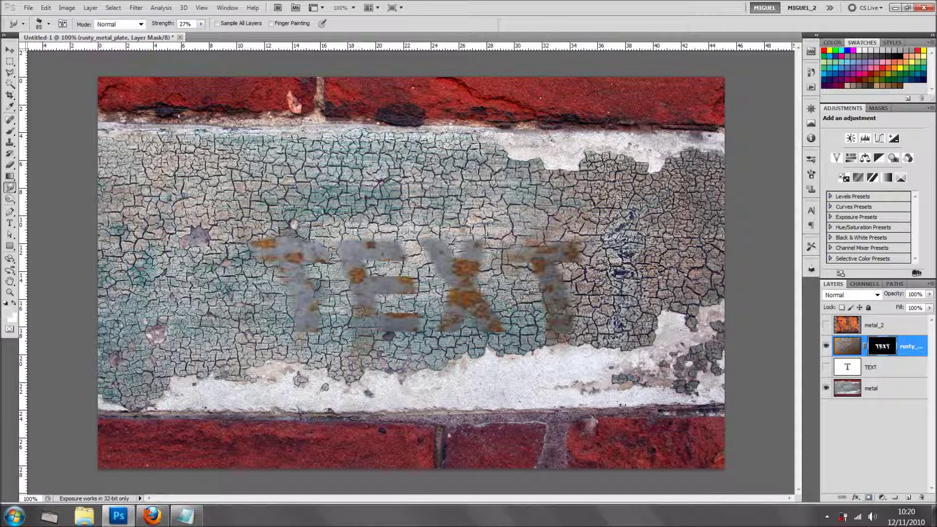
{"action": "left_click", "coordinate": [856, 497]}
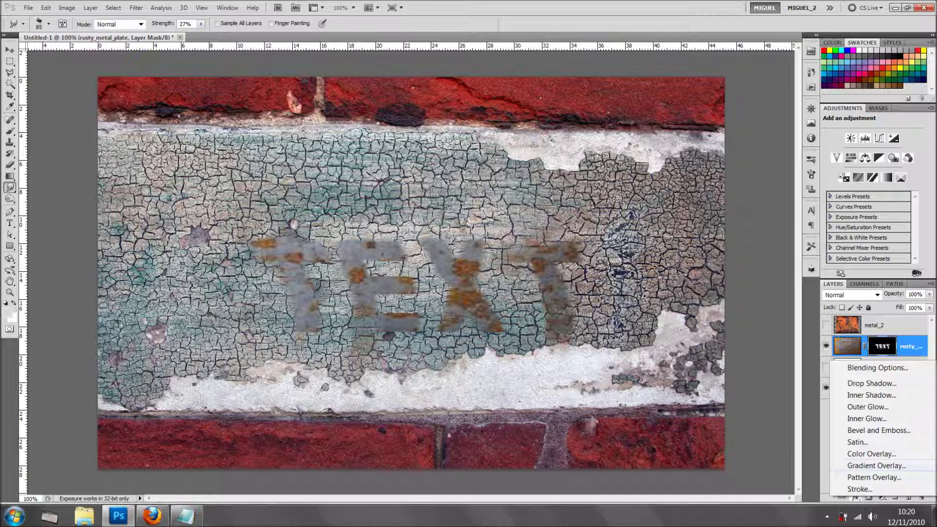
{"action": "left_click", "coordinate": [872, 383]}
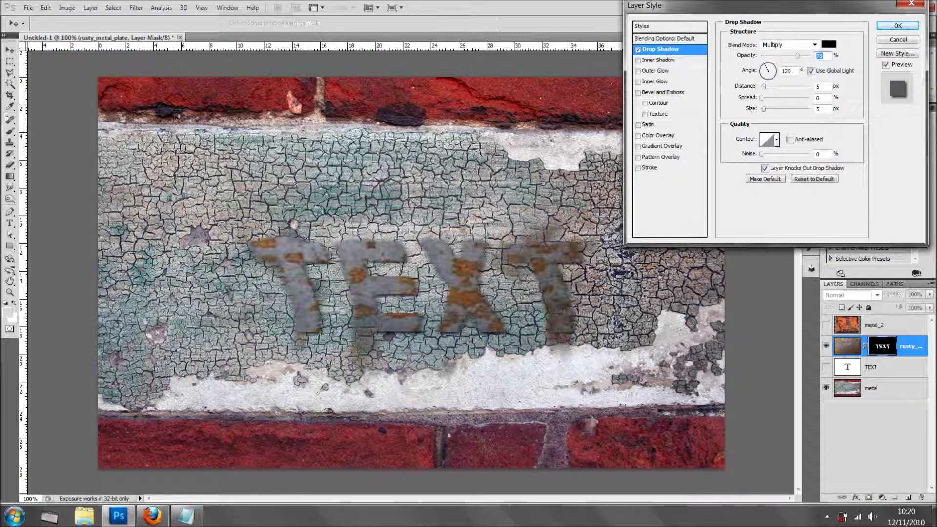
{"action": "left_click_drag", "start_coordinate": [764, 86], "coordinate": [768, 87]}
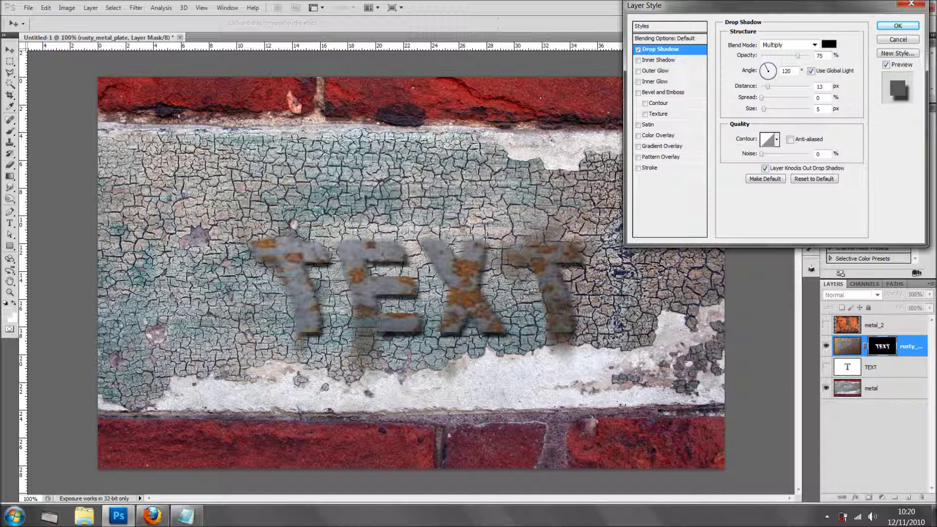
{"action": "left_click", "coordinate": [811, 71]}
- Set the drop shadow's spread to 7% and size to 7 px, and apply the layer style
{"action": "left_click_drag", "start_coordinate": [762, 98], "coordinate": [768, 98]}
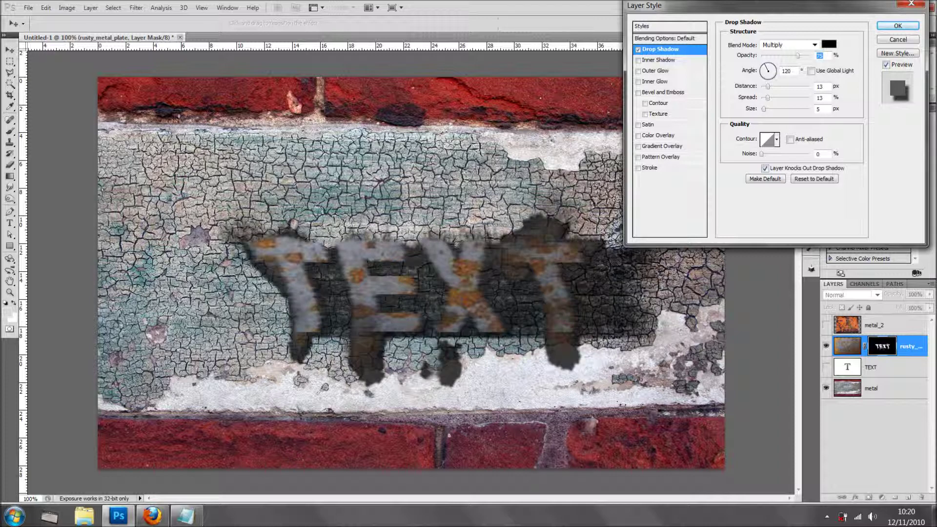
{"action": "left_click_drag", "start_coordinate": [768, 97], "coordinate": [766, 97]}
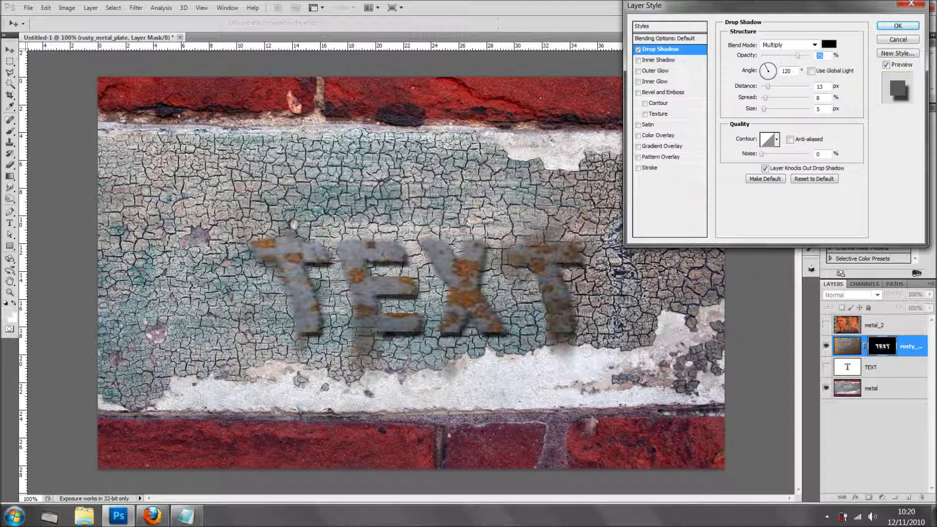
{"action": "left_click", "coordinate": [820, 55]}
{"action": "left_click_drag", "start_coordinate": [764, 108], "coordinate": [766, 108]}
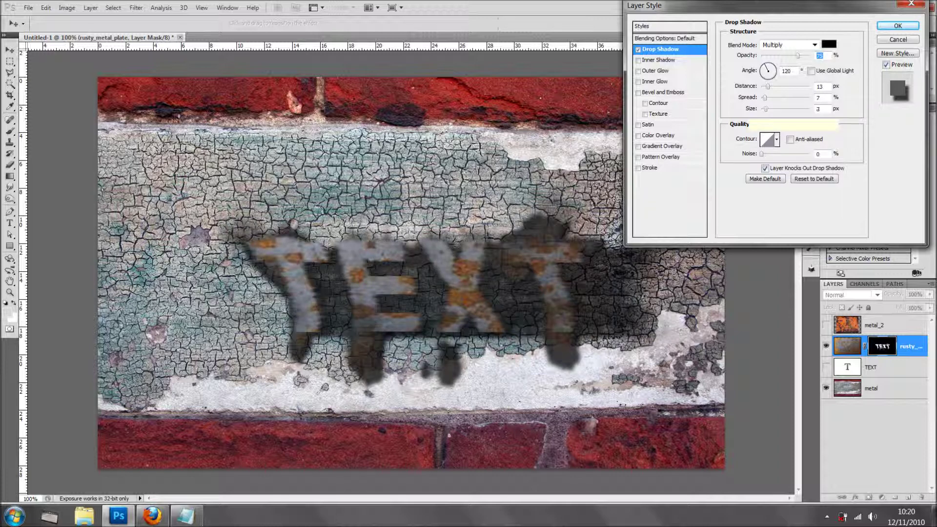
{"action": "left_click_drag", "start_coordinate": [766, 109], "coordinate": [765, 108]}
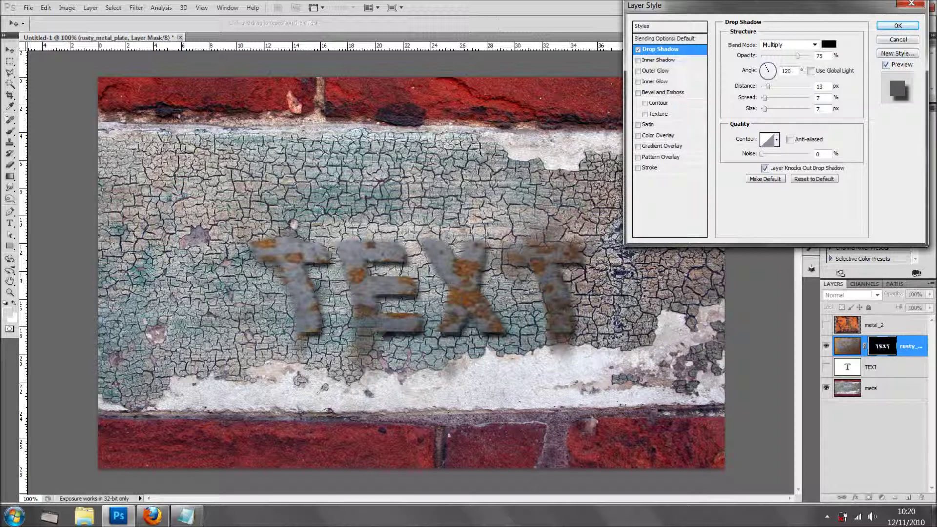
{"action": "key", "text": "Return"}
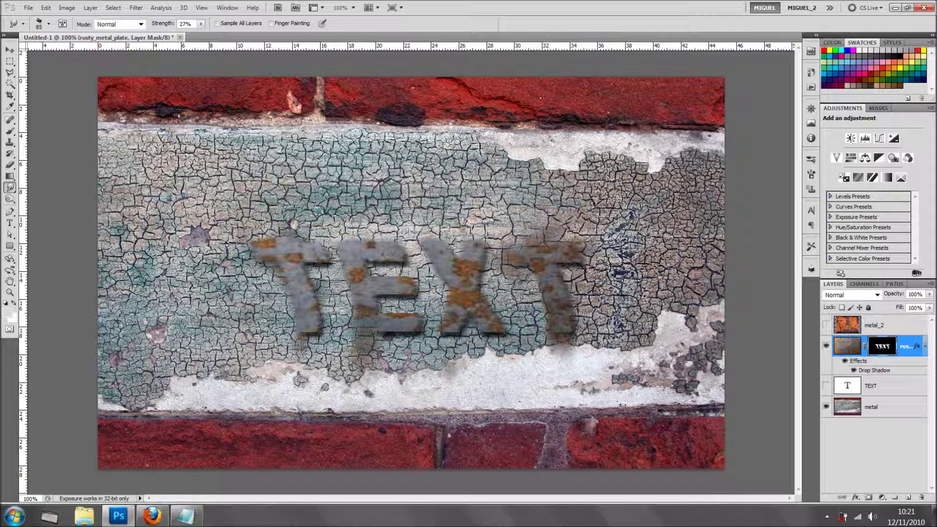
- Hide the rusty_metal_plate layer and load the TEXT layer's letter outlines as a selection, leaving the TEXT layer hidden
{"action": "left_click", "coordinate": [826, 346]}
{"action": "left_click", "coordinate": [826, 386]}
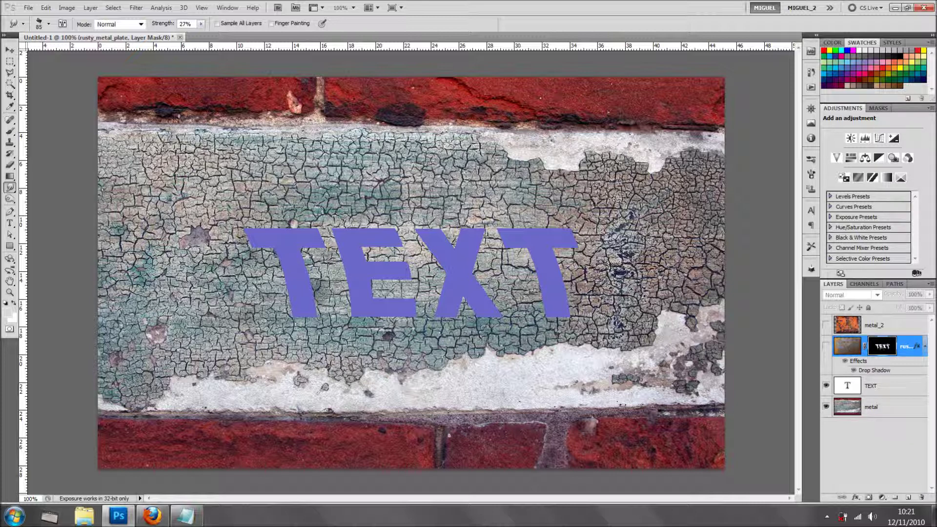
{"action": "left_click", "coordinate": [848, 385], "text": "ctrl"}
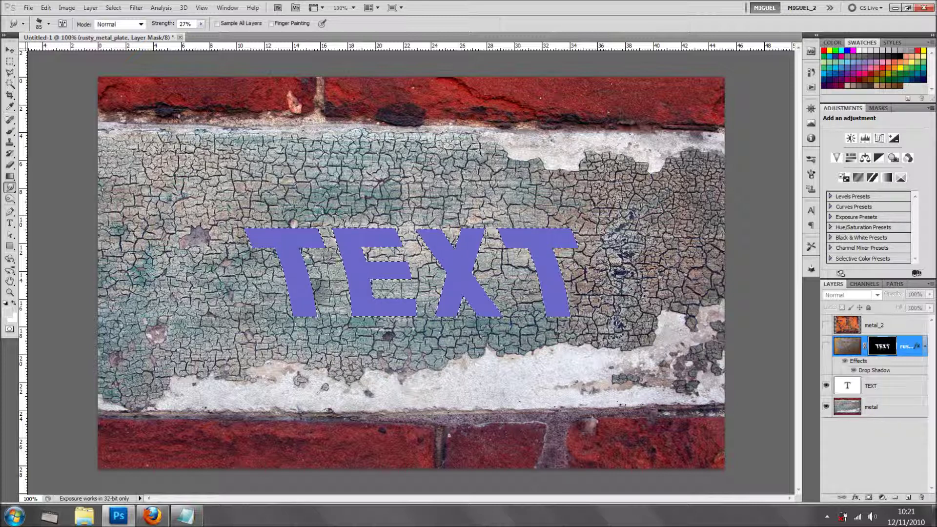
{"action": "left_click", "coordinate": [826, 385]}
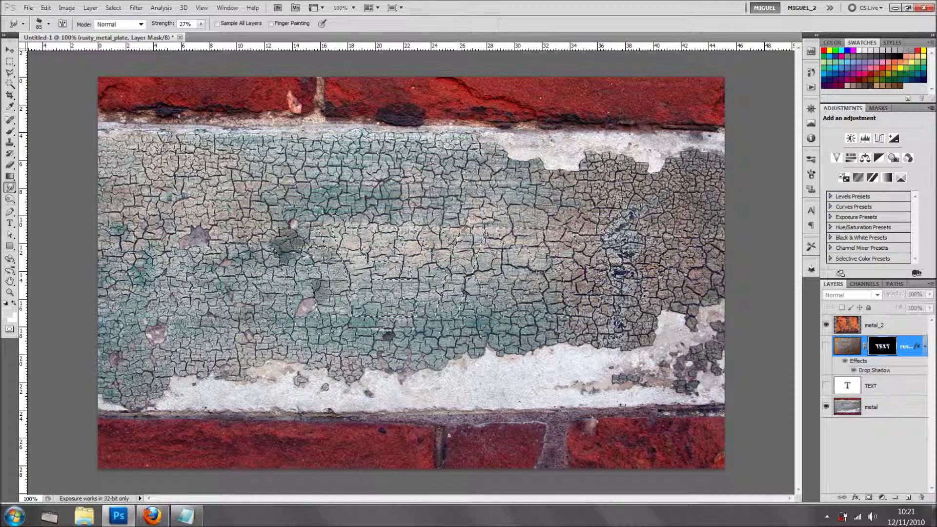
- Show and select the metal_2 layer, and add a layer mask from the text selection
{"action": "left_click", "coordinate": [826, 325]}
{"action": "left_click", "coordinate": [877, 325]}
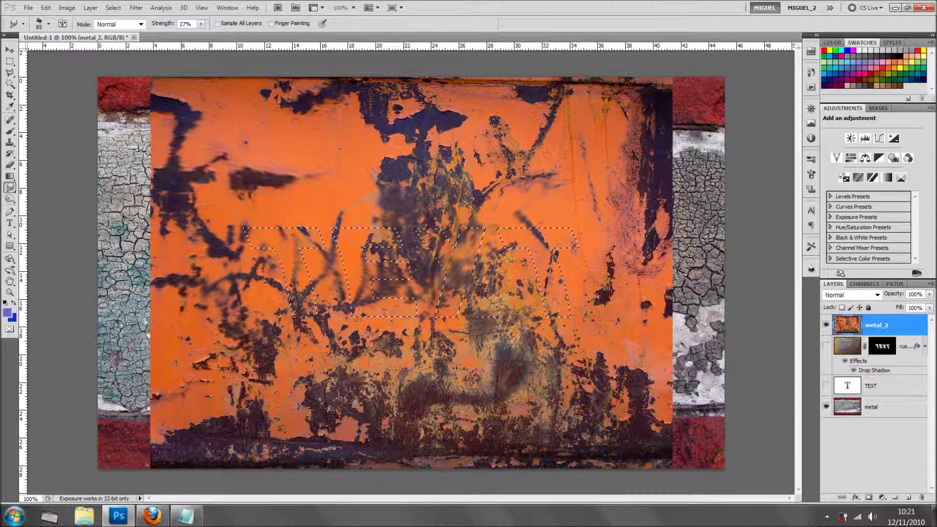
{"action": "left_click", "coordinate": [868, 497]}
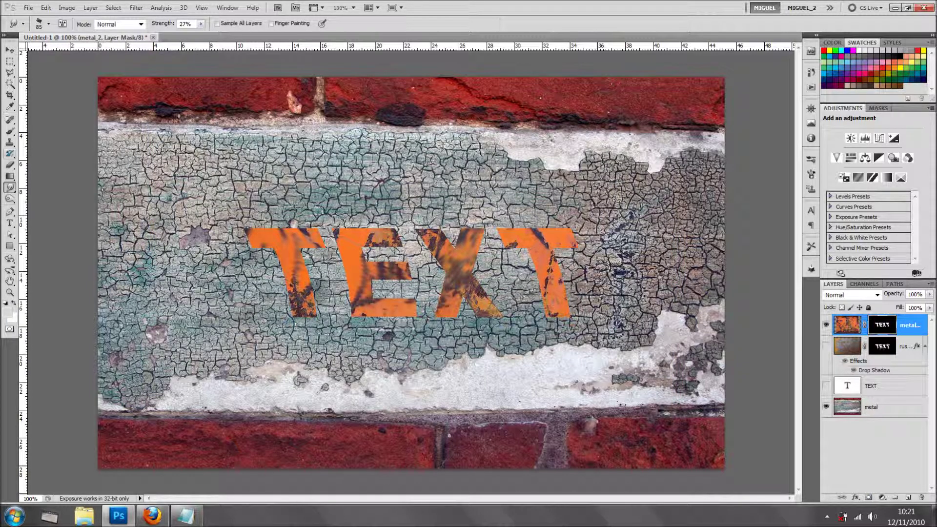
- Disable Scattering, Transfer and Smoothing for the 85 px Smudge brush and set its spacing to 4%
{"action": "left_click", "coordinate": [49, 23]}
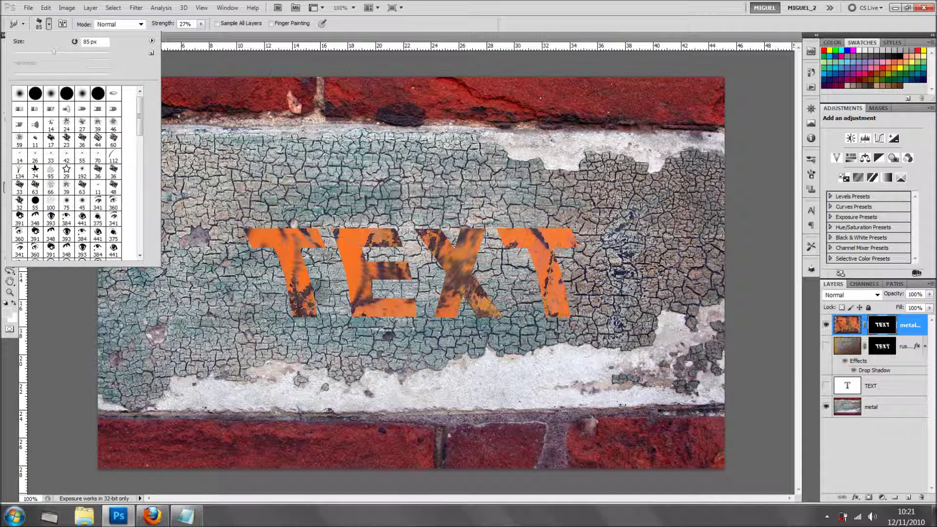
{"action": "left_click", "coordinate": [62, 23]}
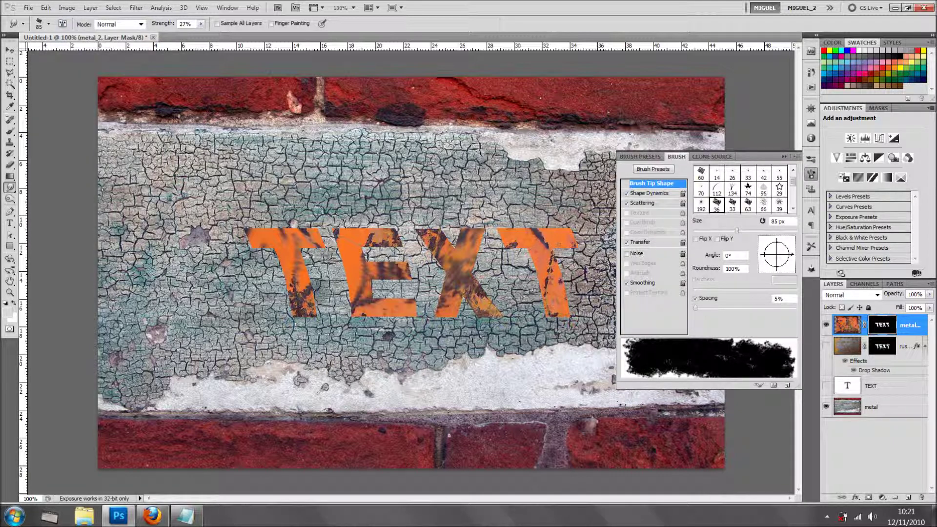
{"action": "left_click_drag", "start_coordinate": [696, 308], "coordinate": [694, 308]}
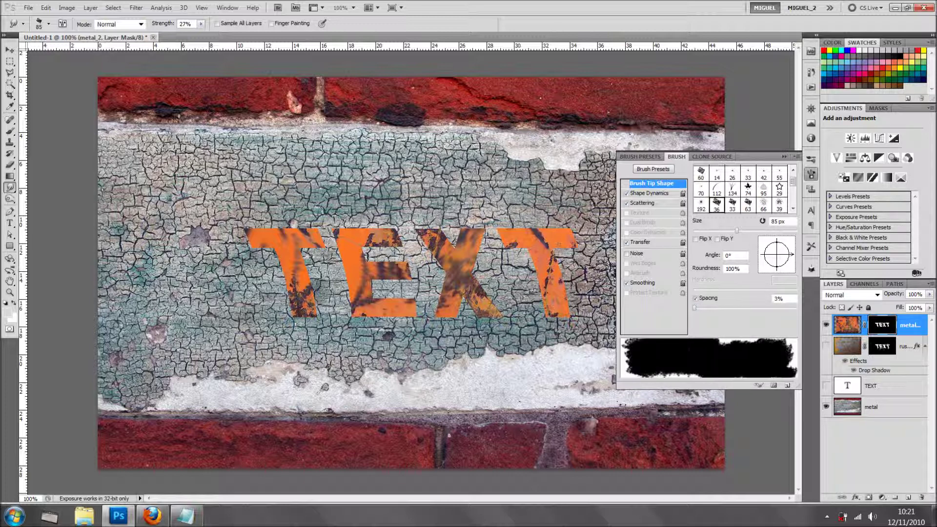
{"action": "left_click", "coordinate": [627, 203]}
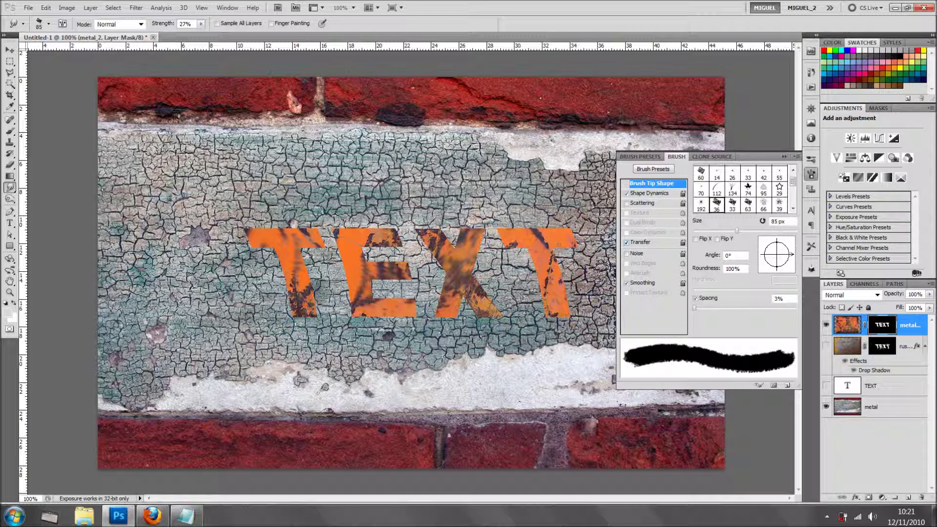
{"action": "left_click", "coordinate": [627, 283]}
{"action": "left_click_drag", "start_coordinate": [694, 308], "coordinate": [696, 308]}
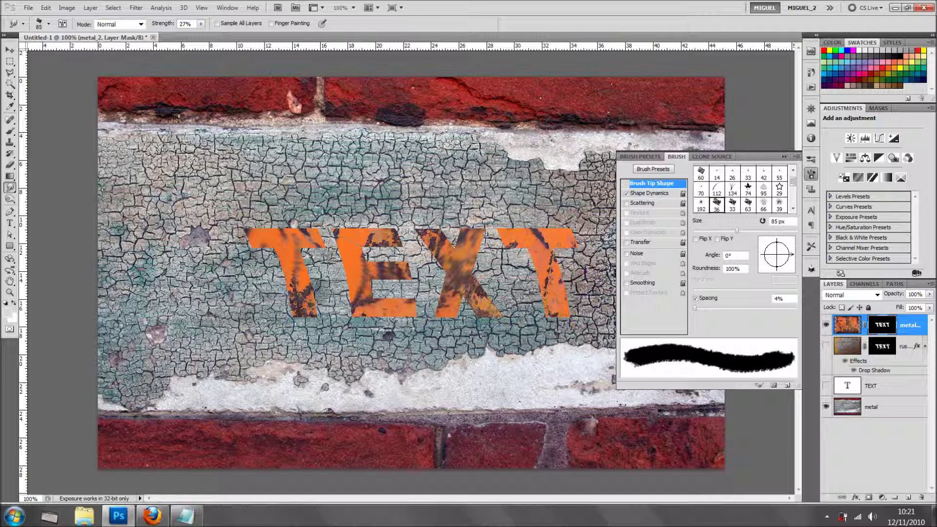
- Set the Smudge brush spacing to 8% and roughen the edges of the TEXT letters on the metal_2 layer mask
{"action": "left_click_drag", "start_coordinate": [695, 308], "coordinate": [697, 308]}
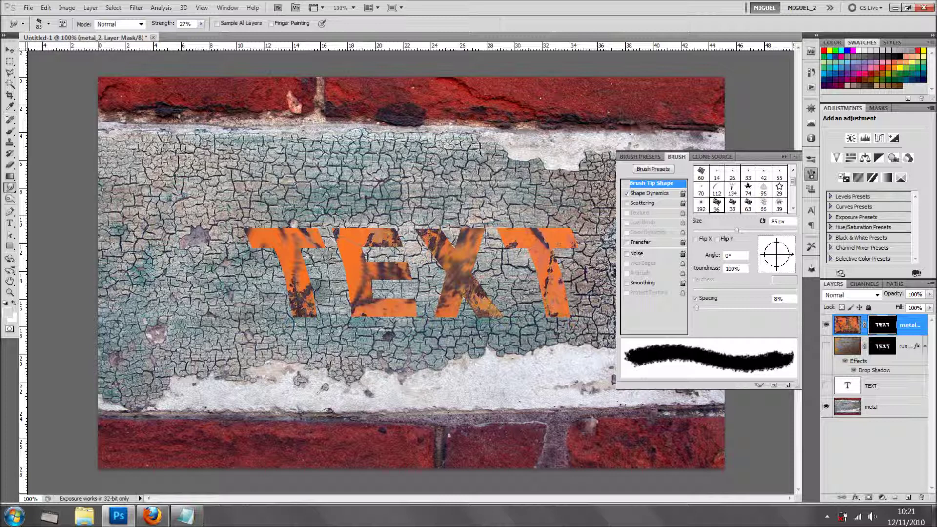
{"action": "left_click", "coordinate": [784, 156]}
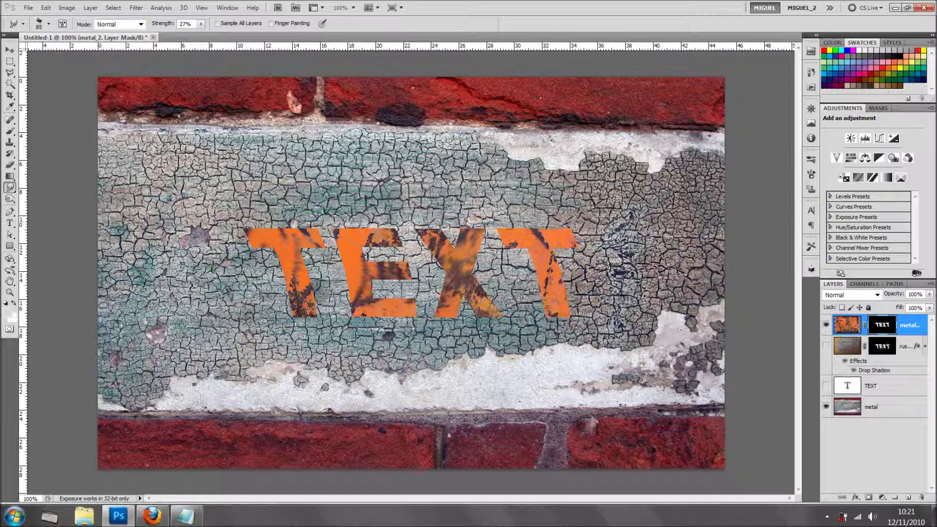
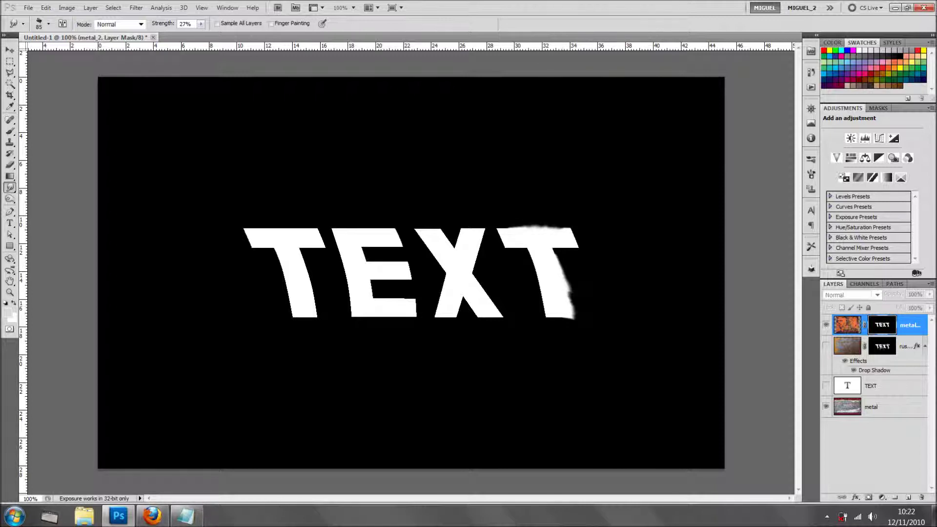
{"action": "mouse_move", "coordinate": [553, 250]}
{"action": "left_mouse_down"}
{"action": "mouse_move", "coordinate": [558, 260]}
{"action": "mouse_move", "coordinate": [578, 246]}
{"action": "left_mouse_up"}
{"action": "mouse_move", "coordinate": [525, 229]}
{"action": "left_mouse_down"}
{"action": "mouse_move", "coordinate": [499, 228]}
{"action": "mouse_move", "coordinate": [536, 279]}
{"action": "mouse_move", "coordinate": [531, 255]}
{"action": "mouse_move", "coordinate": [546, 318]}
{"action": "left_mouse_up"}
{"action": "mouse_move", "coordinate": [490, 308]}
{"action": "left_mouse_down"}
{"action": "mouse_move", "coordinate": [481, 237]}
{"action": "mouse_move", "coordinate": [468, 227]}
{"action": "mouse_move", "coordinate": [274, 223]}
{"action": "mouse_move", "coordinate": [248, 246]}
{"action": "mouse_move", "coordinate": [277, 253]}
{"action": "mouse_move", "coordinate": [288, 302]}
{"action": "mouse_move", "coordinate": [305, 317]}
{"action": "left_mouse_up"}
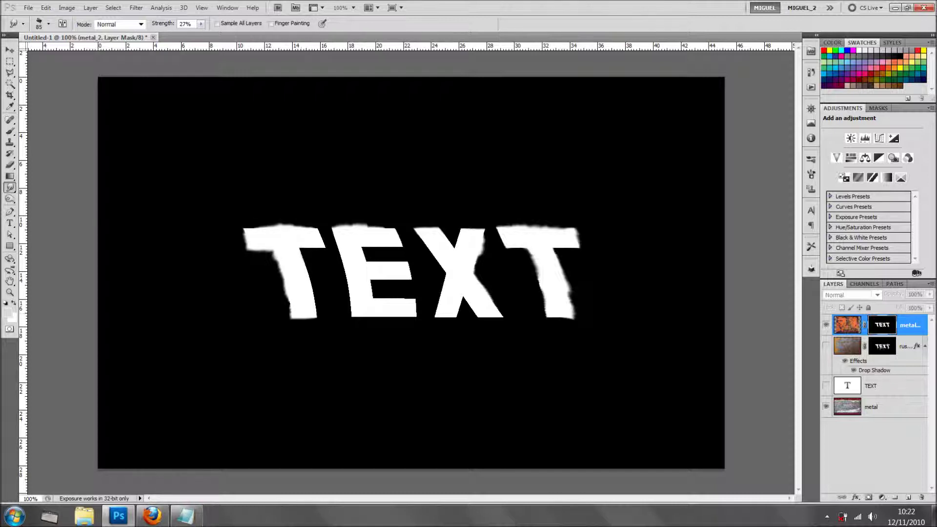
{"action": "left_click_drag", "start_coordinate": [309, 259], "coordinate": [316, 312]}
{"action": "mouse_move", "coordinate": [376, 266]}
{"action": "left_mouse_down"}
{"action": "mouse_move", "coordinate": [409, 264]}
{"action": "mouse_move", "coordinate": [414, 277]}
{"action": "mouse_move", "coordinate": [409, 293]}
{"action": "mouse_move", "coordinate": [377, 292]}
{"action": "left_mouse_up"}
{"action": "left_click_drag", "start_coordinate": [417, 315], "coordinate": [351, 319]}
{"action": "left_click_drag", "start_coordinate": [398, 254], "coordinate": [366, 253]}
{"action": "left_click_drag", "start_coordinate": [333, 244], "coordinate": [330, 295]}
{"action": "mouse_move", "coordinate": [432, 262]}
{"action": "left_mouse_down"}
{"action": "mouse_move", "coordinate": [437, 292]}
{"action": "mouse_move", "coordinate": [463, 317]}
{"action": "mouse_move", "coordinate": [496, 320]}
{"action": "left_mouse_up"}
{"action": "left_click_drag", "start_coordinate": [559, 310], "coordinate": [561, 322]}
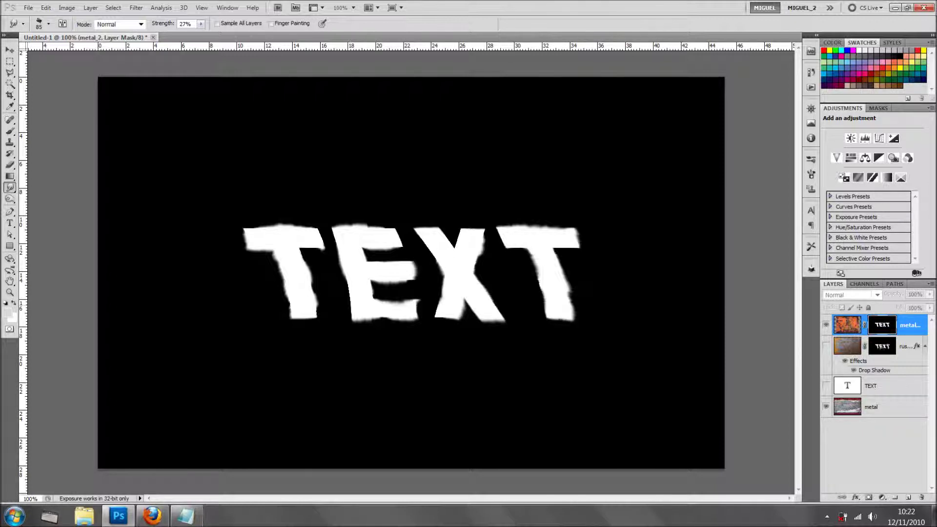
- Undo the recent smudge strokes on the metal_2 layer mask
{"action": "key", "text": "ctrl+alt+z"}
{"action": "key", "text": "ctrl+alt+z"}
{"action": "key", "text": "ctrl+alt+z"}
{"action": "key", "text": "ctrl+alt+z"}
{"action": "key", "text": "ctrl+alt+z"}
{"action": "key", "text": "ctrl+alt+z"}
{"action": "key", "text": "ctrl+alt+z"}
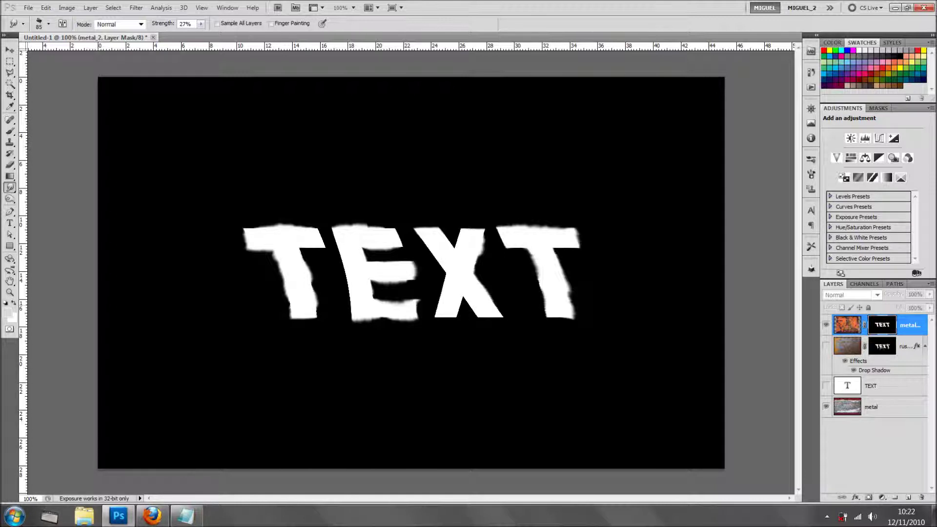
{"action": "key", "text": "ctrl+alt+z"}
{"action": "key", "text": "ctrl+alt+z"}
{"action": "key", "text": "ctrl+alt+z"}
{"action": "key", "text": "ctrl+alt+z"}
{"action": "key", "text": "ctrl+alt+z"}
{"action": "key", "text": "ctrl+alt+z"}
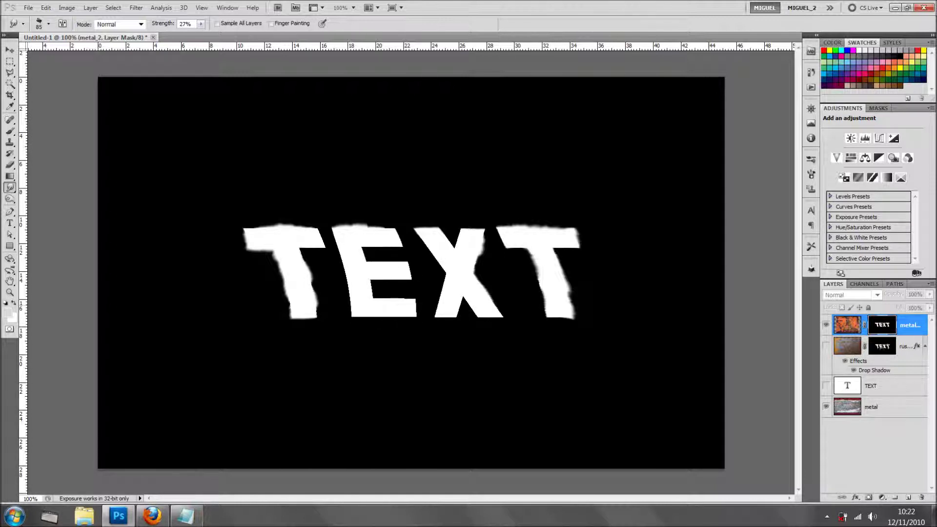
{"action": "key", "text": "ctrl+alt+z"}
{"action": "key", "text": "ctrl+alt+z"}
{"action": "key", "text": "ctrl+alt+z"}
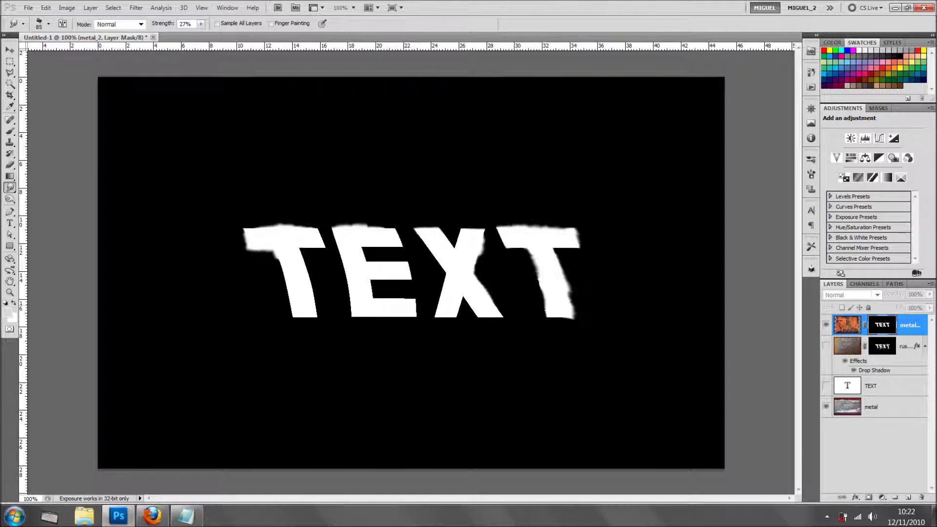
- Delete the metal_2 layer's smudged mask without applying it, and add a fresh mask from the reselected text outlines
{"action": "left_click_drag", "start_coordinate": [882, 325], "coordinate": [922, 497]}
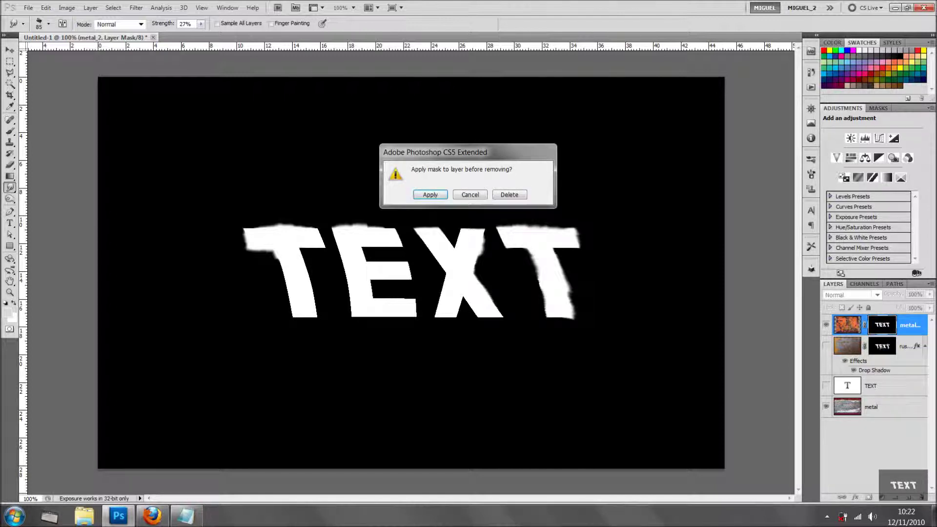
{"action": "key", "text": "d"}
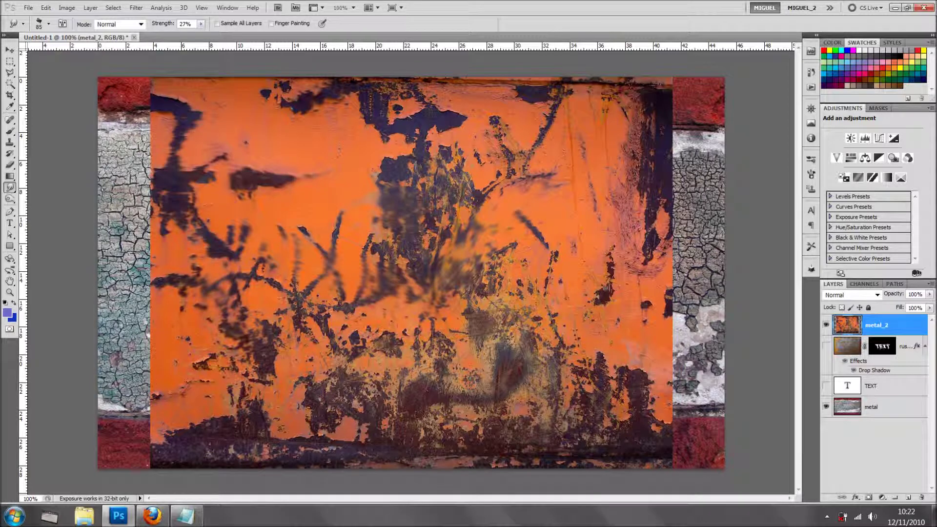
{"action": "key", "text": "ctrl+shift+d"}
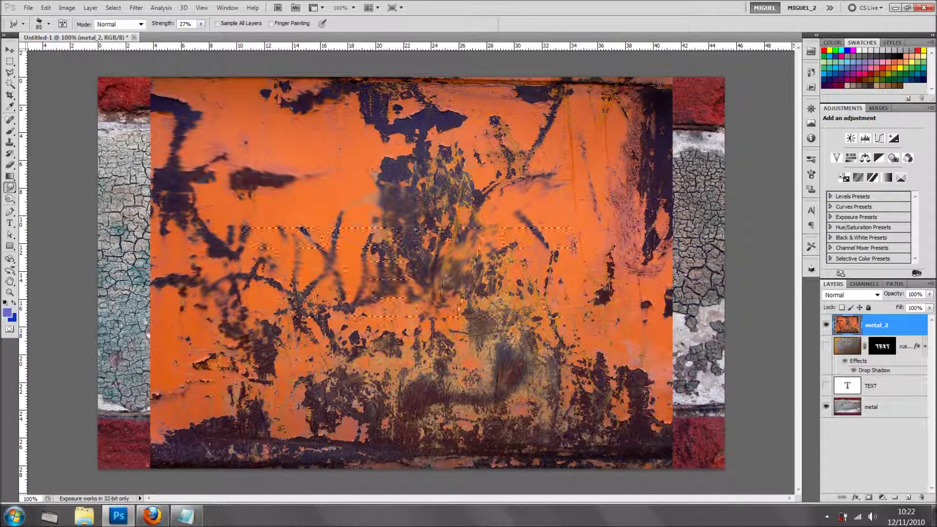
{"action": "key", "text": "F2"}
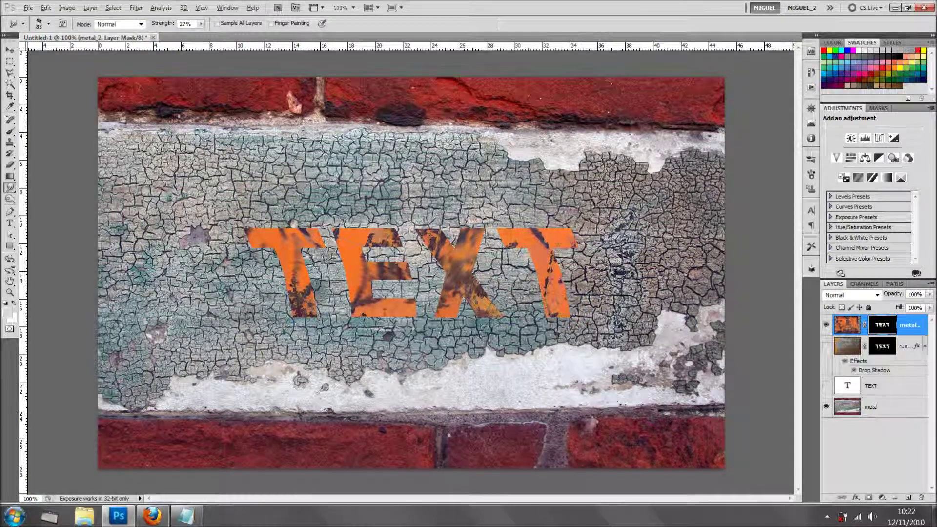
- Display only the metal_2 mask and choose the 66 px Smudge brush tip resized to 88 px, undoing the scattered test smudge
{"action": "left_click", "coordinate": [882, 324], "text": "alt"}
{"action": "left_click", "coordinate": [49, 24]}
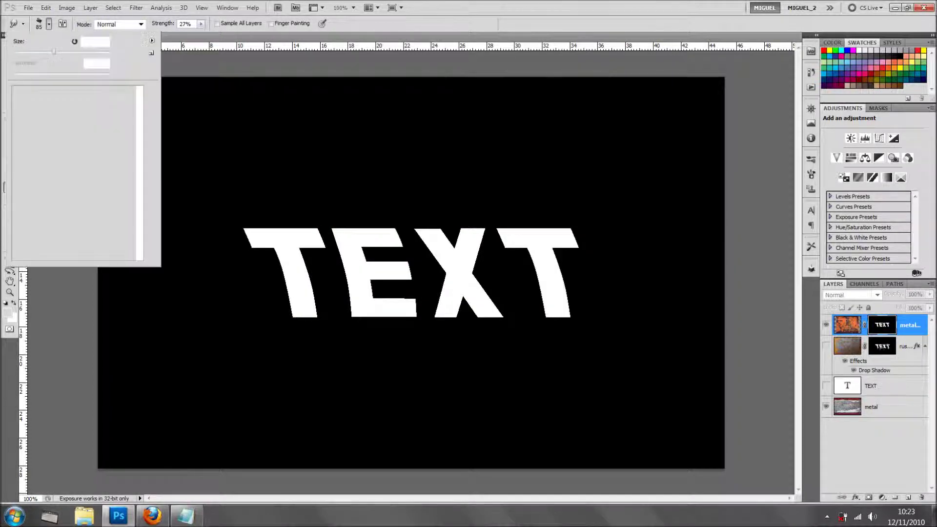
{"action": "left_click", "coordinate": [50, 187]}
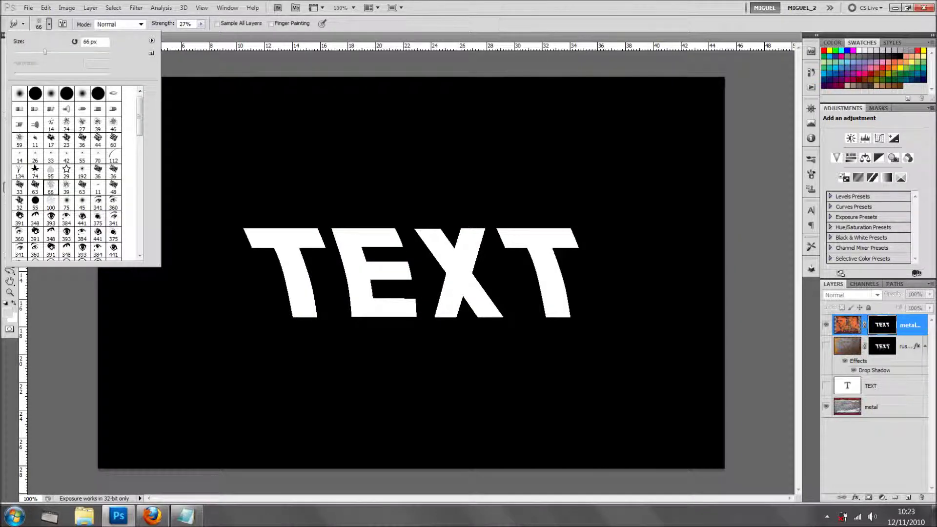
{"action": "left_click_drag", "start_coordinate": [45, 52], "coordinate": [55, 52]}
{"action": "key", "text": "Return"}
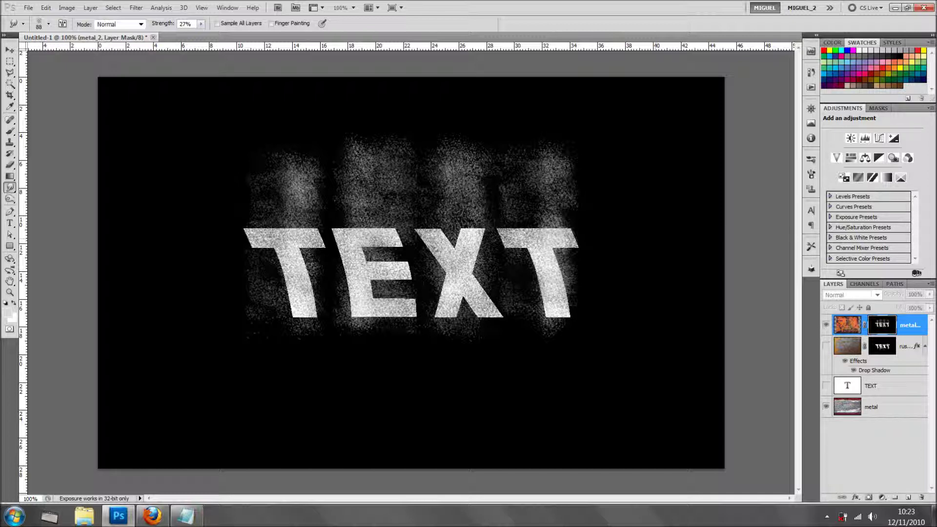
{"action": "key", "text": "ctrl+z"}
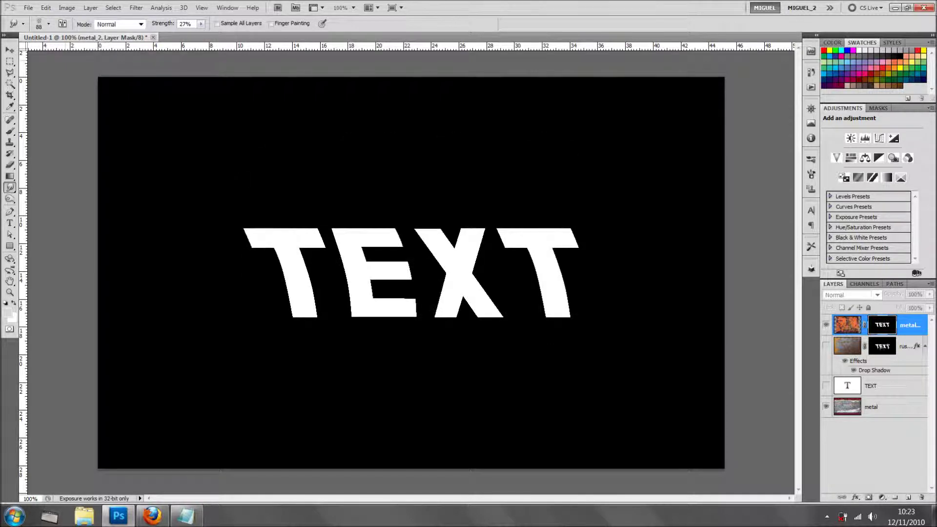
- Disable Scattering for the 88 px Smudge brush and smudge horizontally across the upper part of the letters on the mask
{"action": "left_click", "coordinate": [48, 24]}
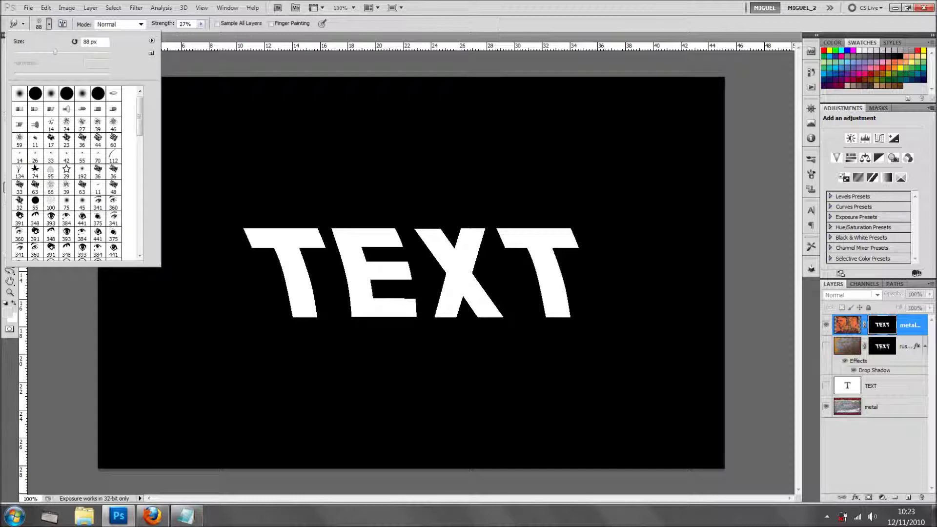
{"action": "left_click", "coordinate": [62, 24]}
{"action": "left_click", "coordinate": [627, 203]}
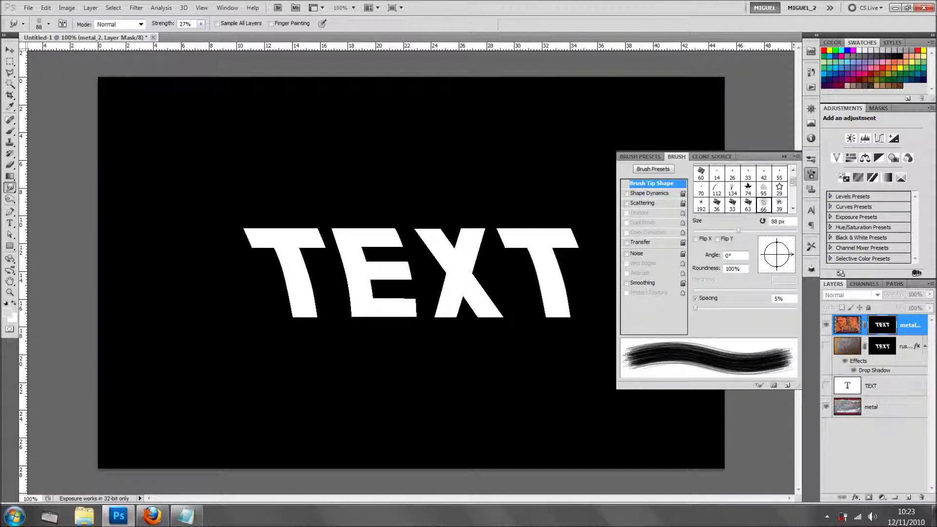
{"action": "key", "text": "F5"}
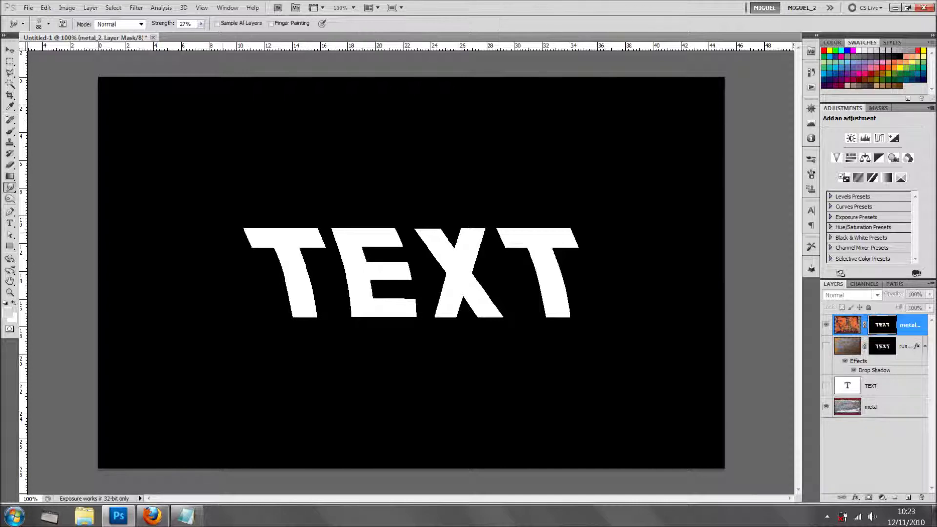
{"action": "left_click_drag", "start_coordinate": [244, 239], "coordinate": [581, 239]}
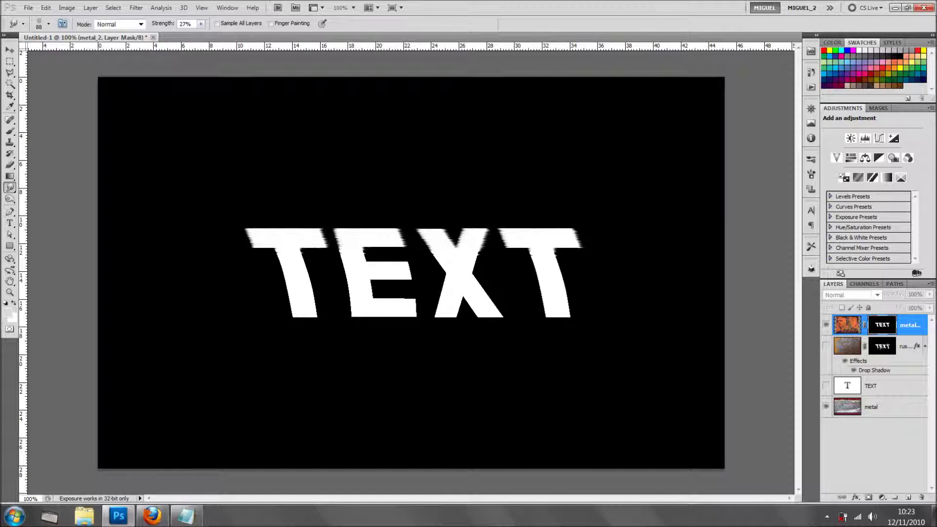
- Set the Smudge brush spacing to 1%, roughen the remaining letter edges on the metal_2 mask, and return to the full image
{"action": "left_click", "coordinate": [63, 24]}
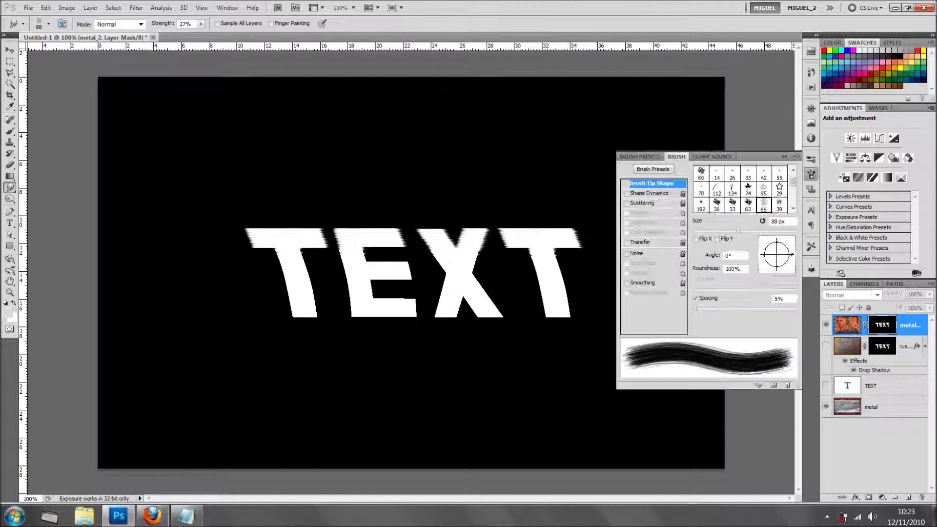
{"action": "left_click", "coordinate": [227, 8]}
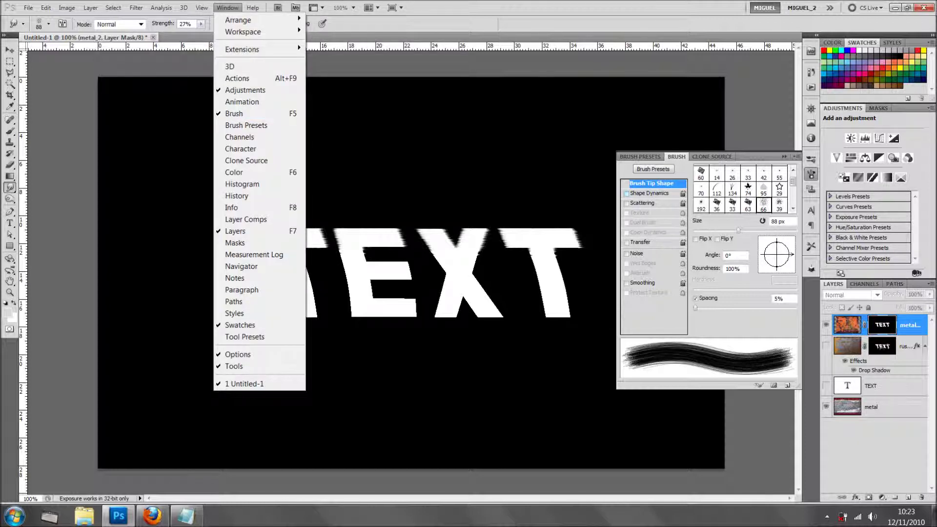
{"action": "left_click_drag", "start_coordinate": [696, 307], "coordinate": [693, 308]}
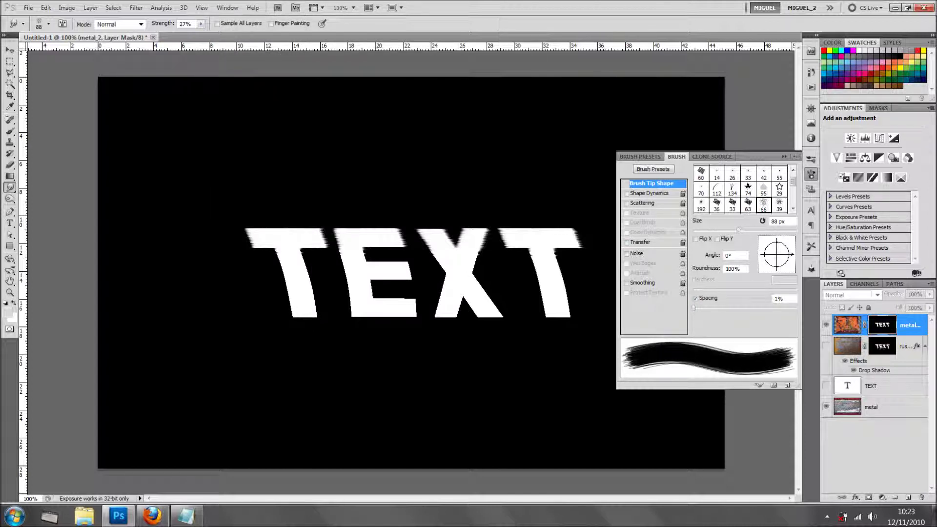
{"action": "left_click", "coordinate": [784, 157]}
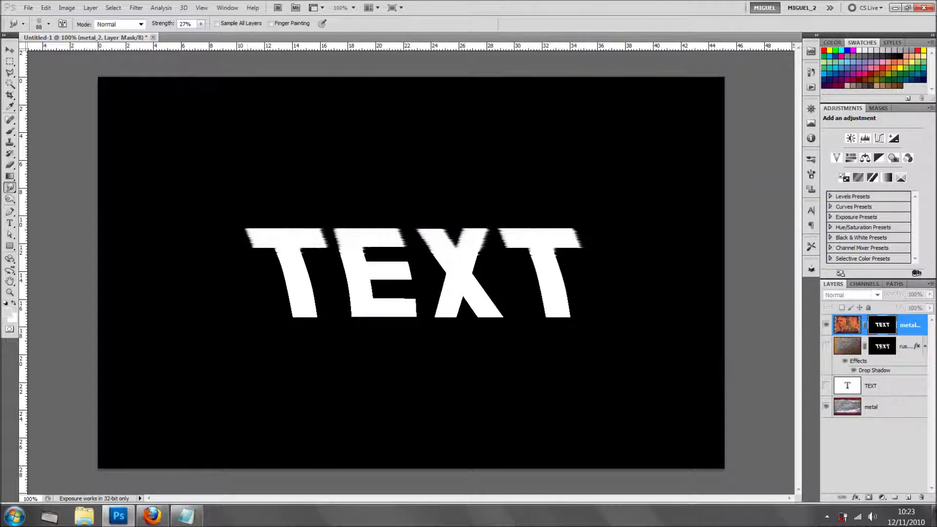
{"action": "mouse_move", "coordinate": [264, 286]}
{"action": "left_mouse_down"}
{"action": "mouse_move", "coordinate": [609, 286]}
{"action": "mouse_move", "coordinate": [253, 320]}
{"action": "mouse_move", "coordinate": [606, 262]}
{"action": "mouse_move", "coordinate": [200, 259]}
{"action": "mouse_move", "coordinate": [588, 224]}
{"action": "left_mouse_up"}
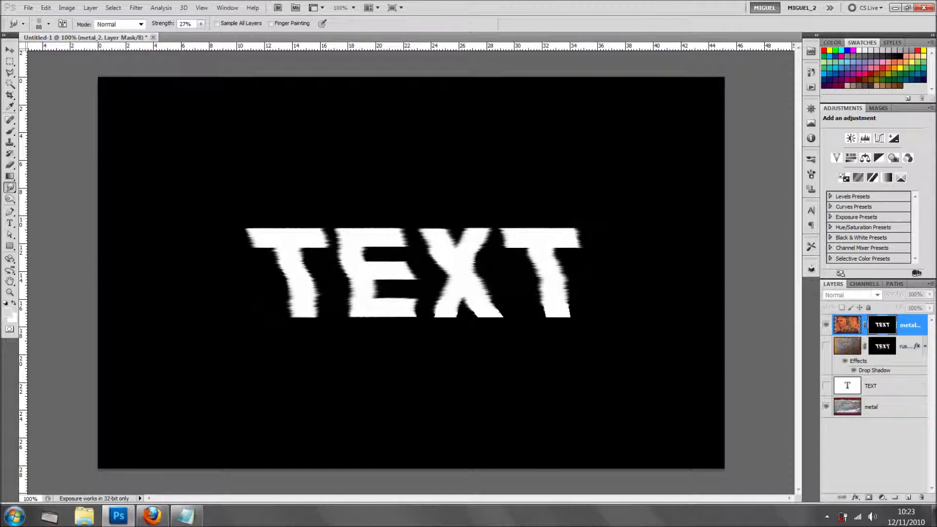
{"action": "mouse_move", "coordinate": [337, 234]}
{"action": "left_mouse_down"}
{"action": "mouse_move", "coordinate": [244, 235]}
{"action": "mouse_move", "coordinate": [307, 320]}
{"action": "left_mouse_up"}
{"action": "mouse_move", "coordinate": [390, 325]}
{"action": "left_mouse_down"}
{"action": "mouse_move", "coordinate": [371, 217]}
{"action": "mouse_move", "coordinate": [491, 322]}
{"action": "mouse_move", "coordinate": [471, 222]}
{"action": "mouse_move", "coordinate": [561, 319]}
{"action": "mouse_move", "coordinate": [557, 222]}
{"action": "left_mouse_up"}
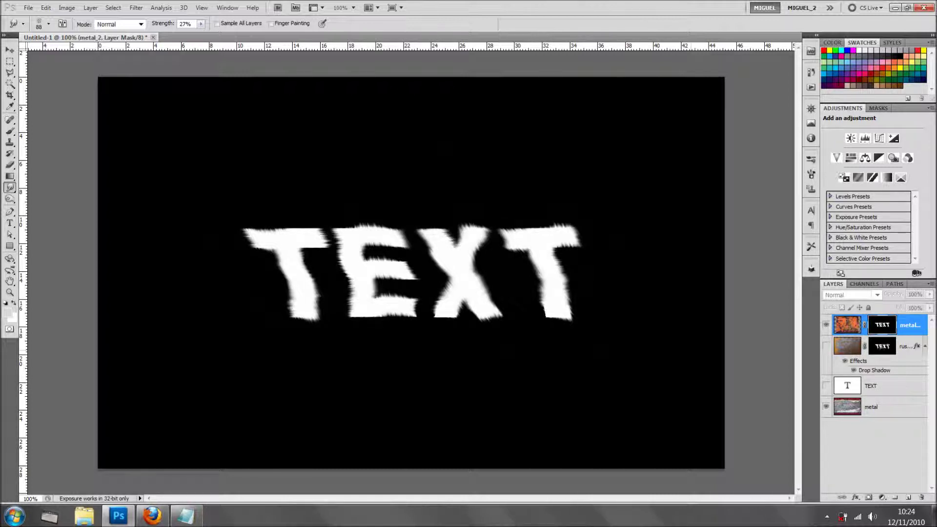
{"action": "left_click", "coordinate": [847, 326]}
{"action": "left_click", "coordinate": [882, 325]}
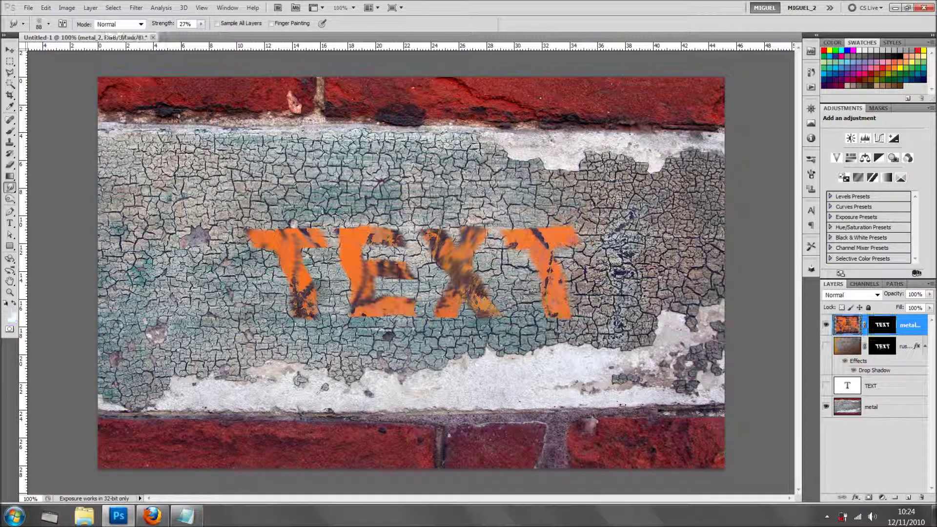
- Add a Drop Shadow to the metal_2 layer with a distance of 11 px
{"action": "left_click", "coordinate": [855, 498]}
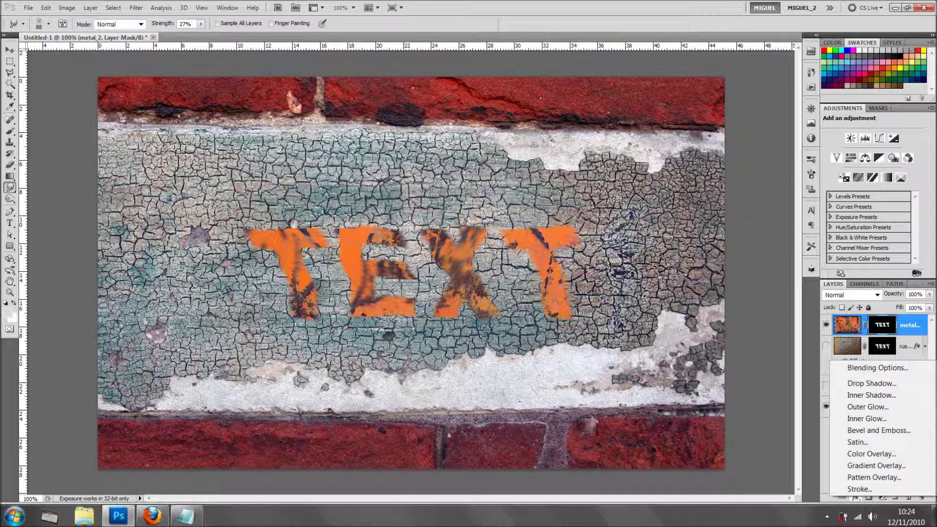
{"action": "left_click", "coordinate": [872, 384]}
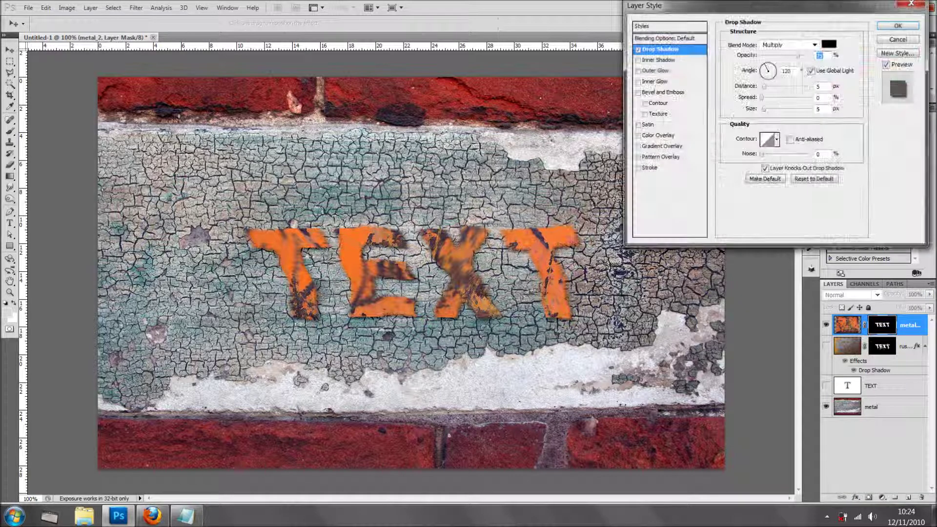
{"action": "left_click_drag", "start_coordinate": [764, 86], "coordinate": [764, 97]}
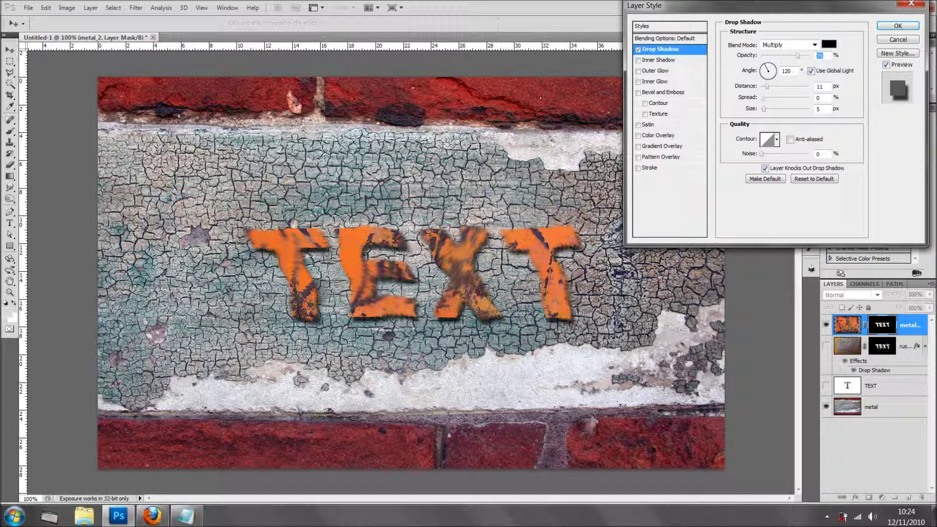
- Add Bevel and Emboss and an Inner Shadow with 75% opacity to the metal_2 layer style
{"action": "left_click", "coordinate": [667, 92]}
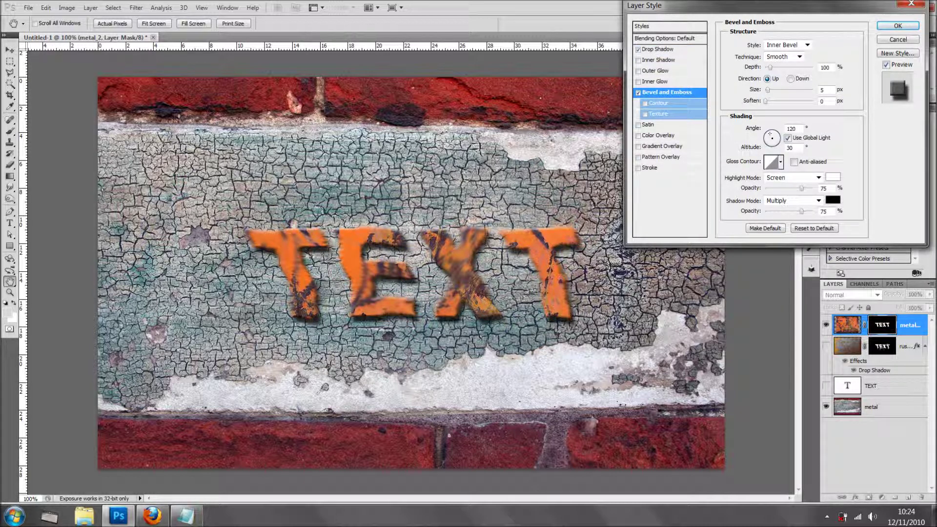
{"action": "left_click", "coordinate": [659, 60]}
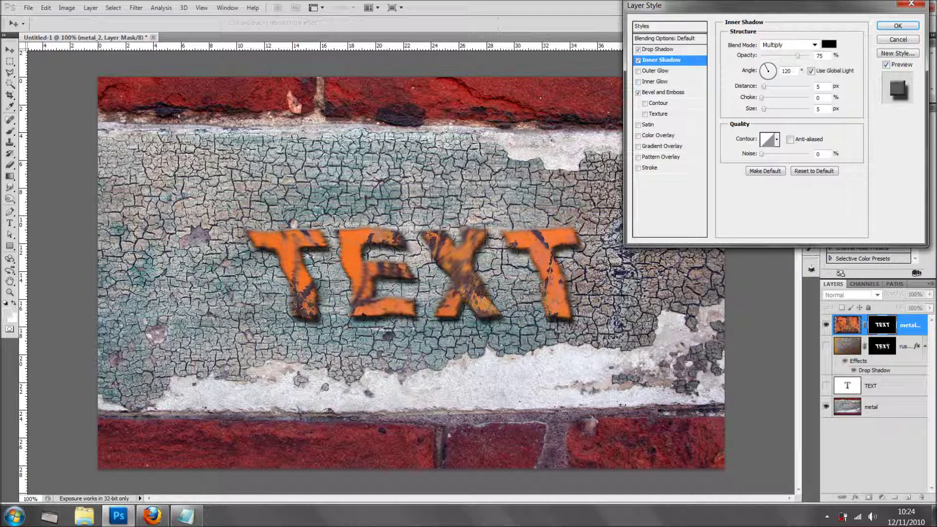
{"action": "left_click_drag", "start_coordinate": [762, 98], "coordinate": [762, 98]}
{"action": "type", "text": "75"}
- Try an Outer Glow on the metal_2 layer, turn it off again, and apply the layer style
{"action": "left_click", "coordinate": [657, 71]}
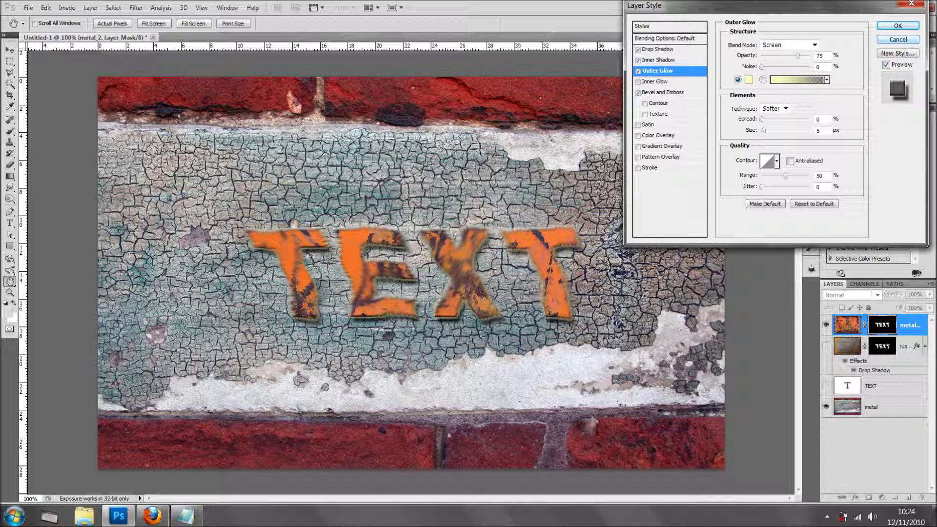
{"action": "left_click", "coordinate": [638, 71]}
{"action": "key", "text": "Return"}
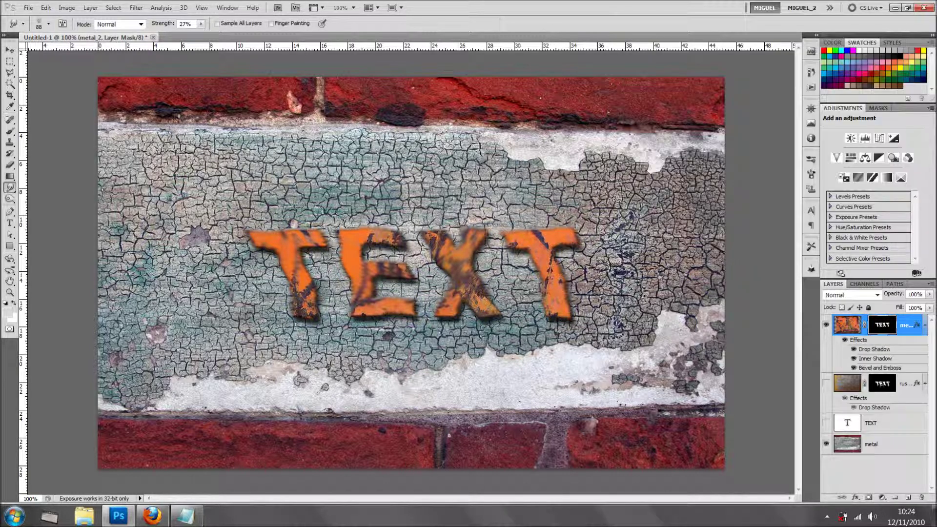